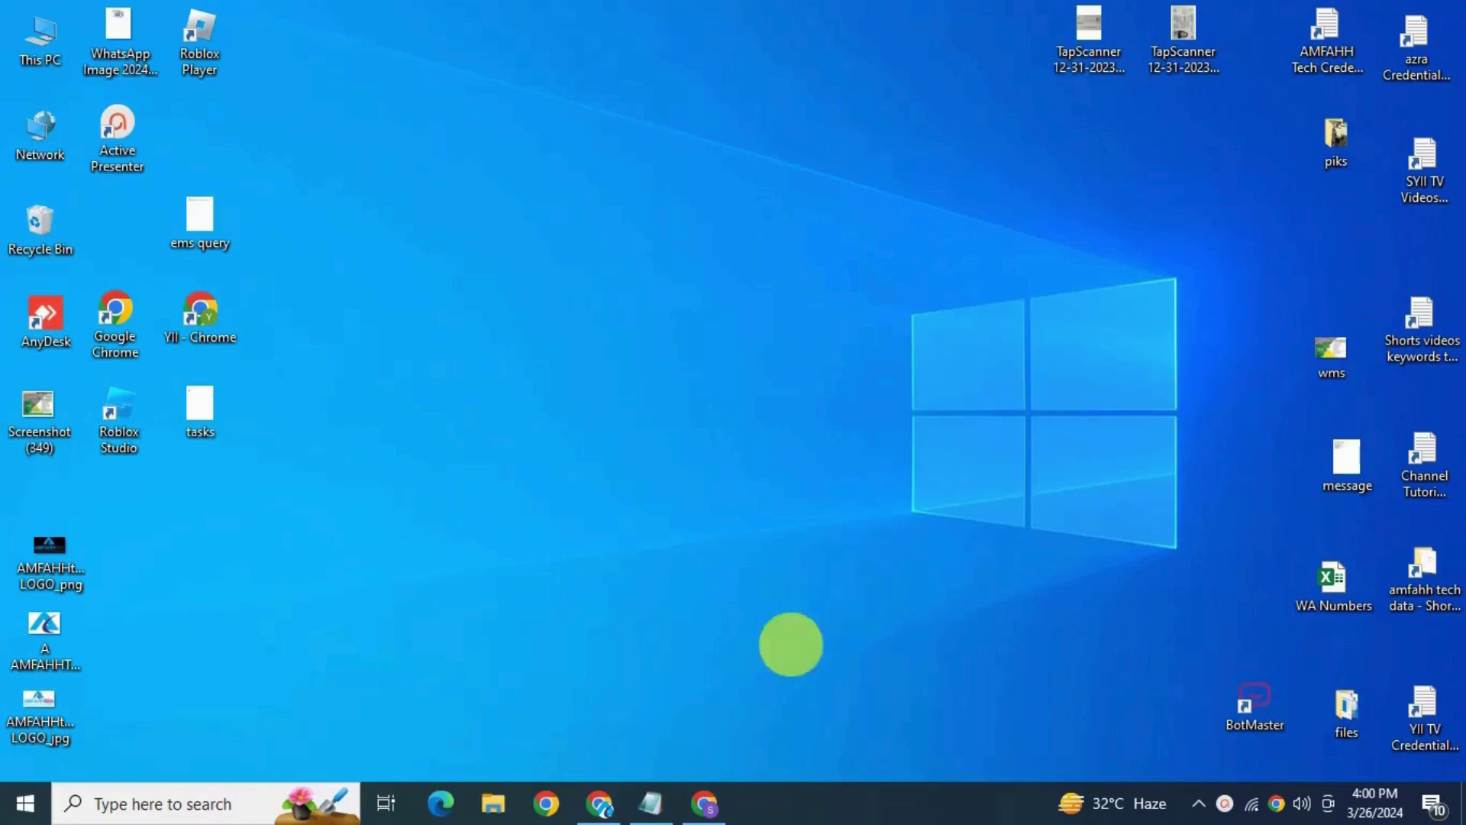
Open Chrome, search for google adsense, and sign in to the AdSense account
click(703, 803)
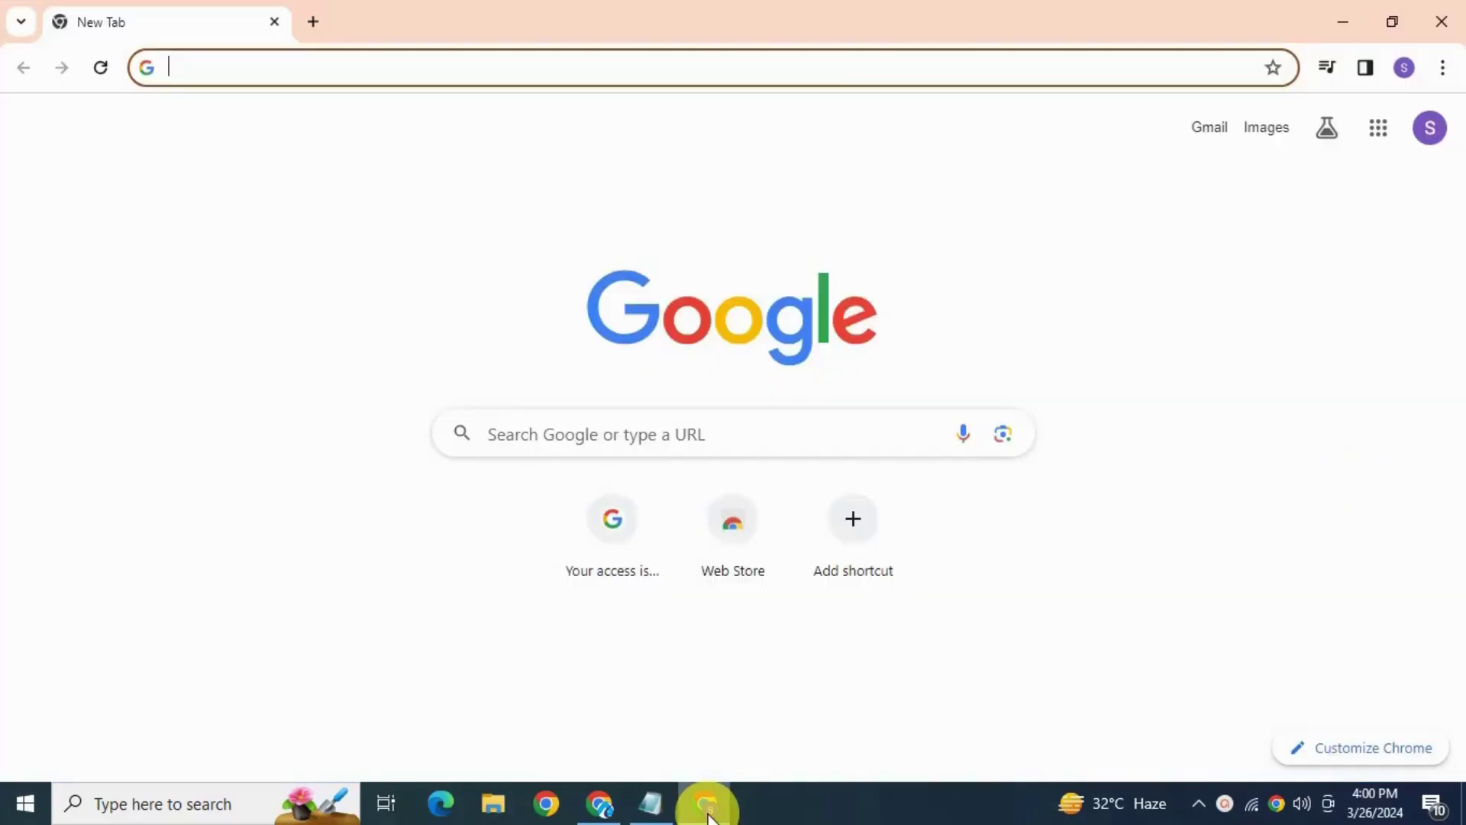
click(821, 66)
click(304, 128)
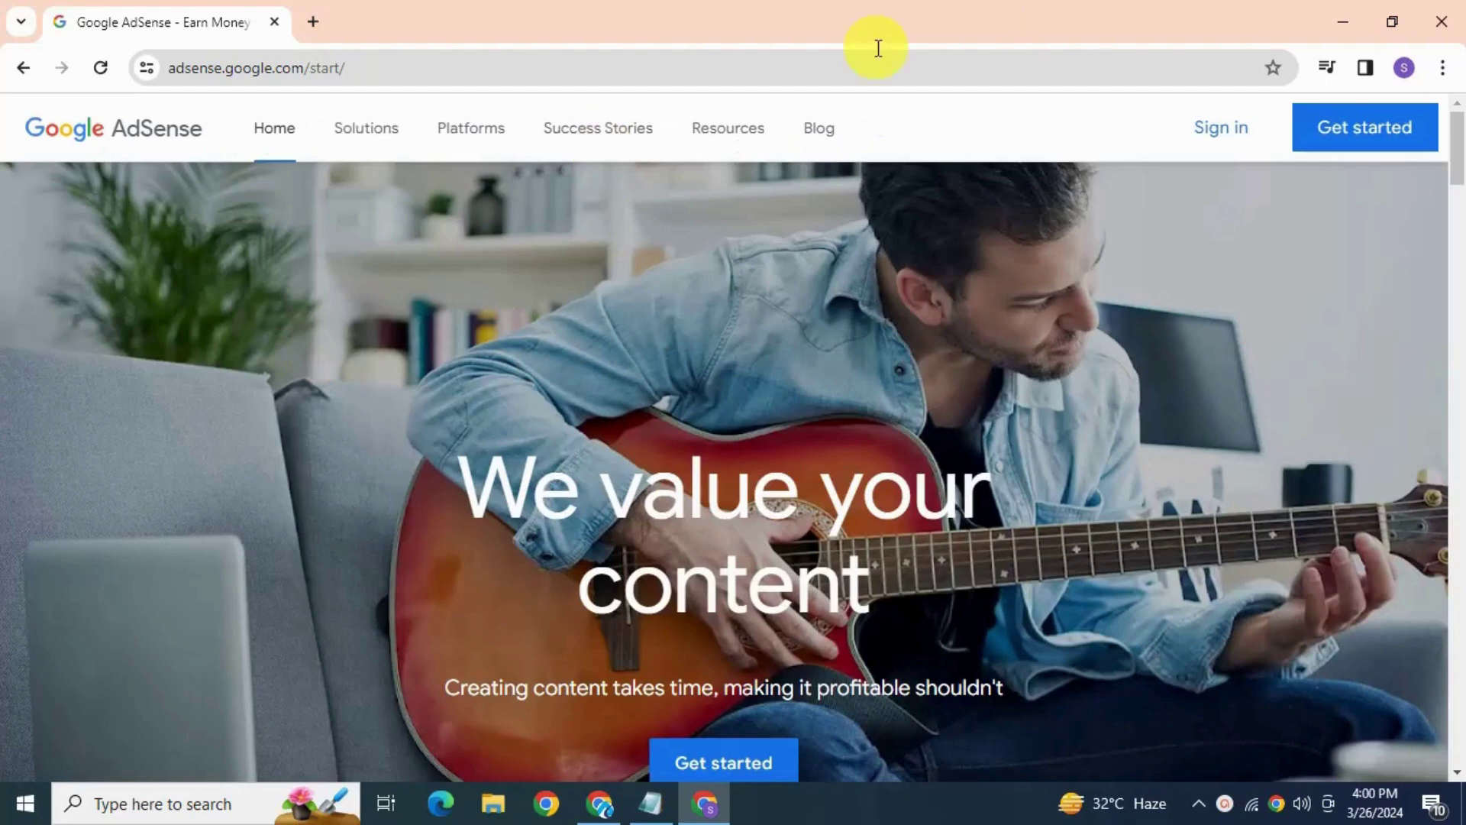
click(1252, 136)
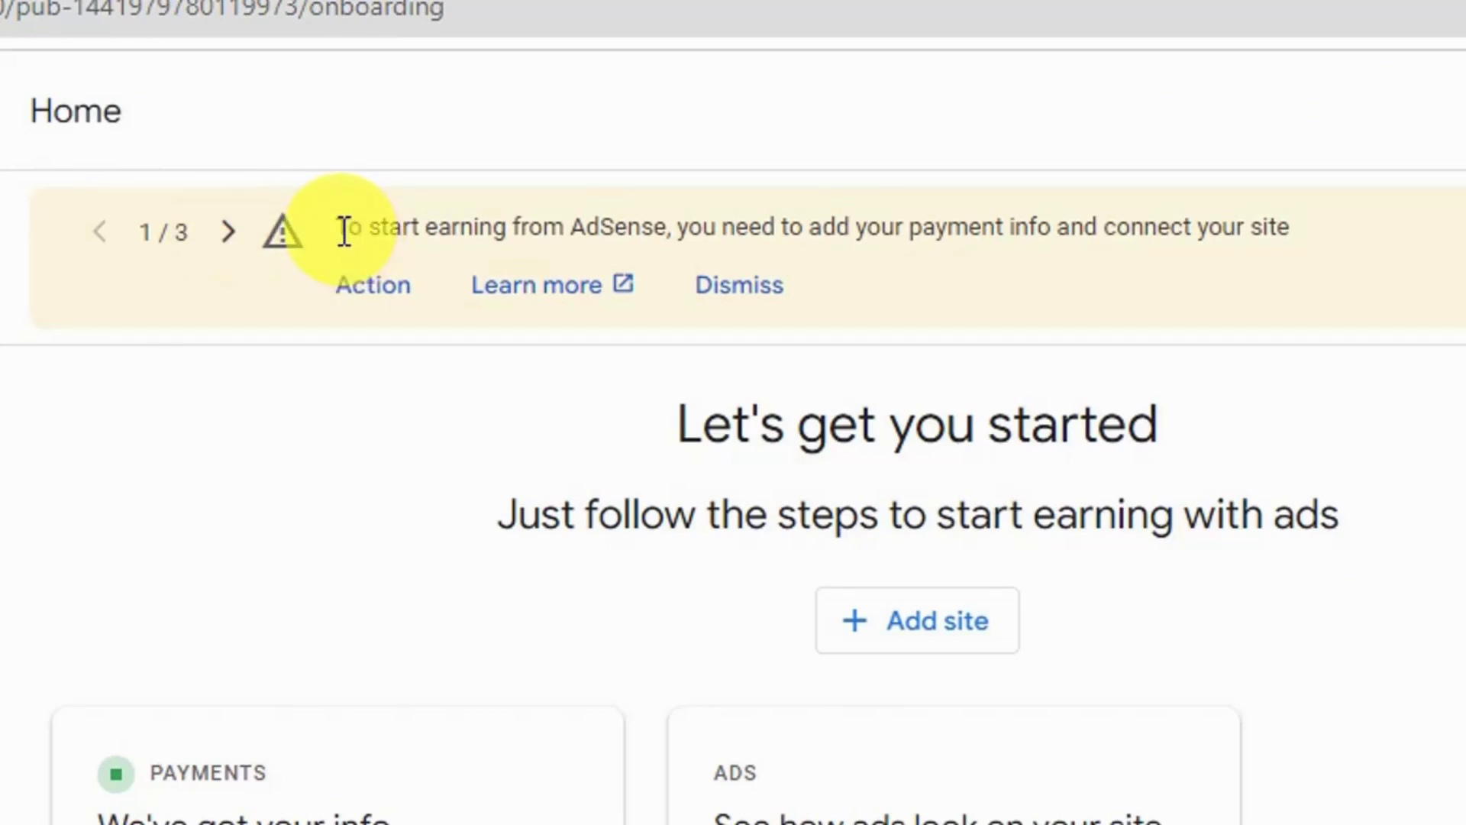
Highlight the Home page warning about adding payment info, then clear the highlight
drag(344, 231, 1014, 236)
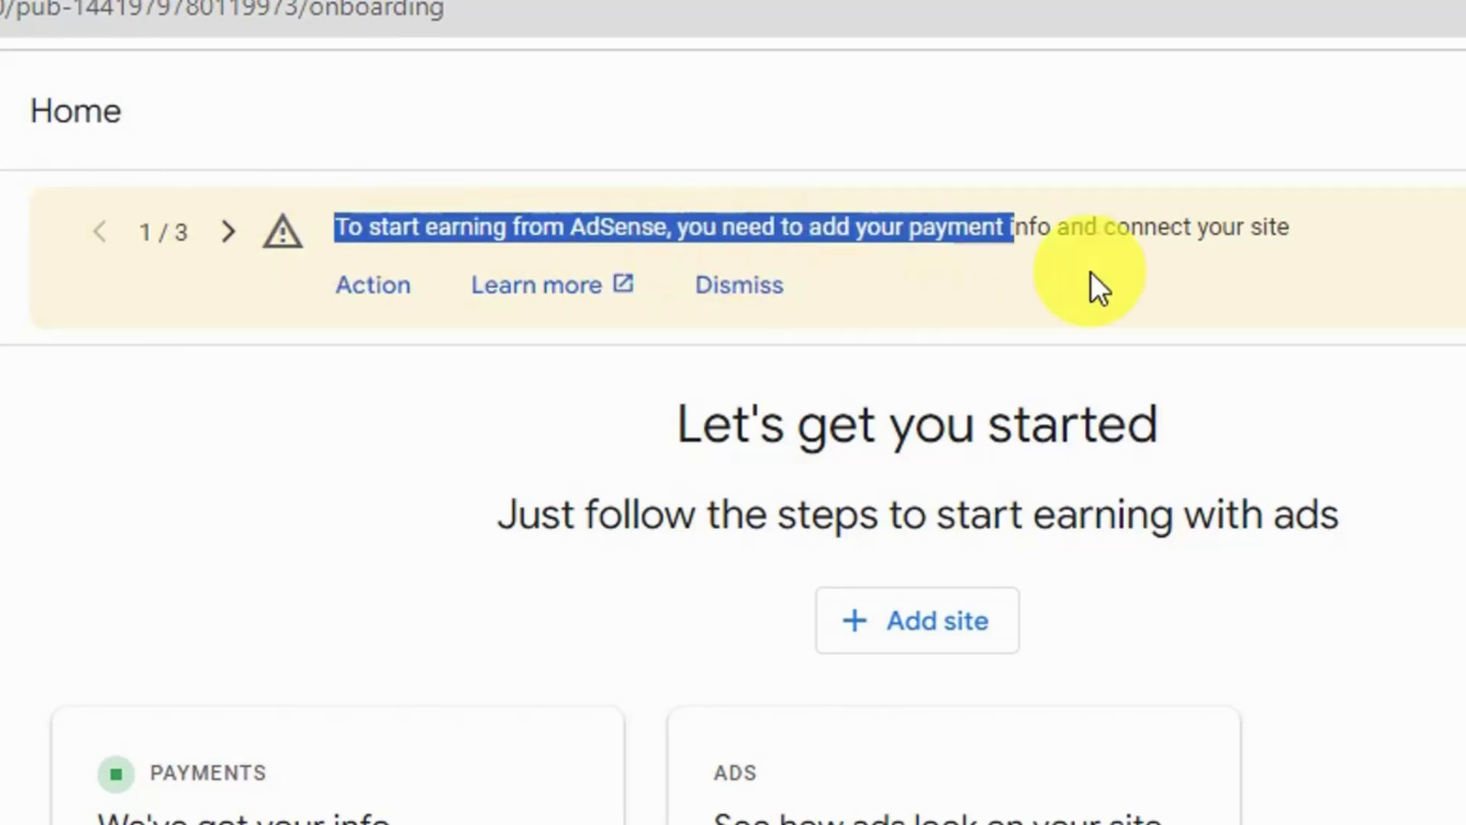
drag(1091, 271, 1150, 269)
drag(1235, 244, 1279, 229)
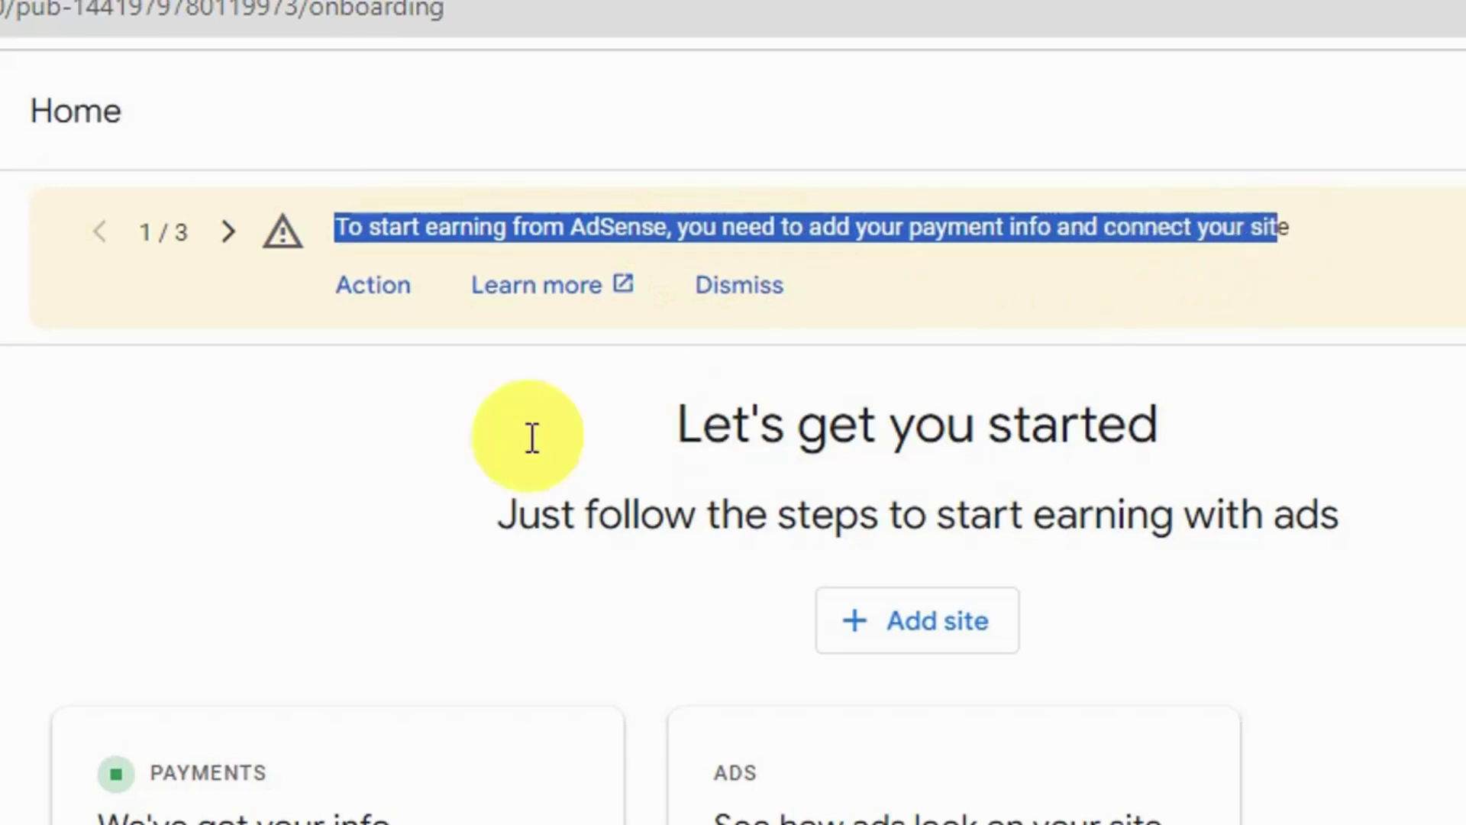
click(387, 294)
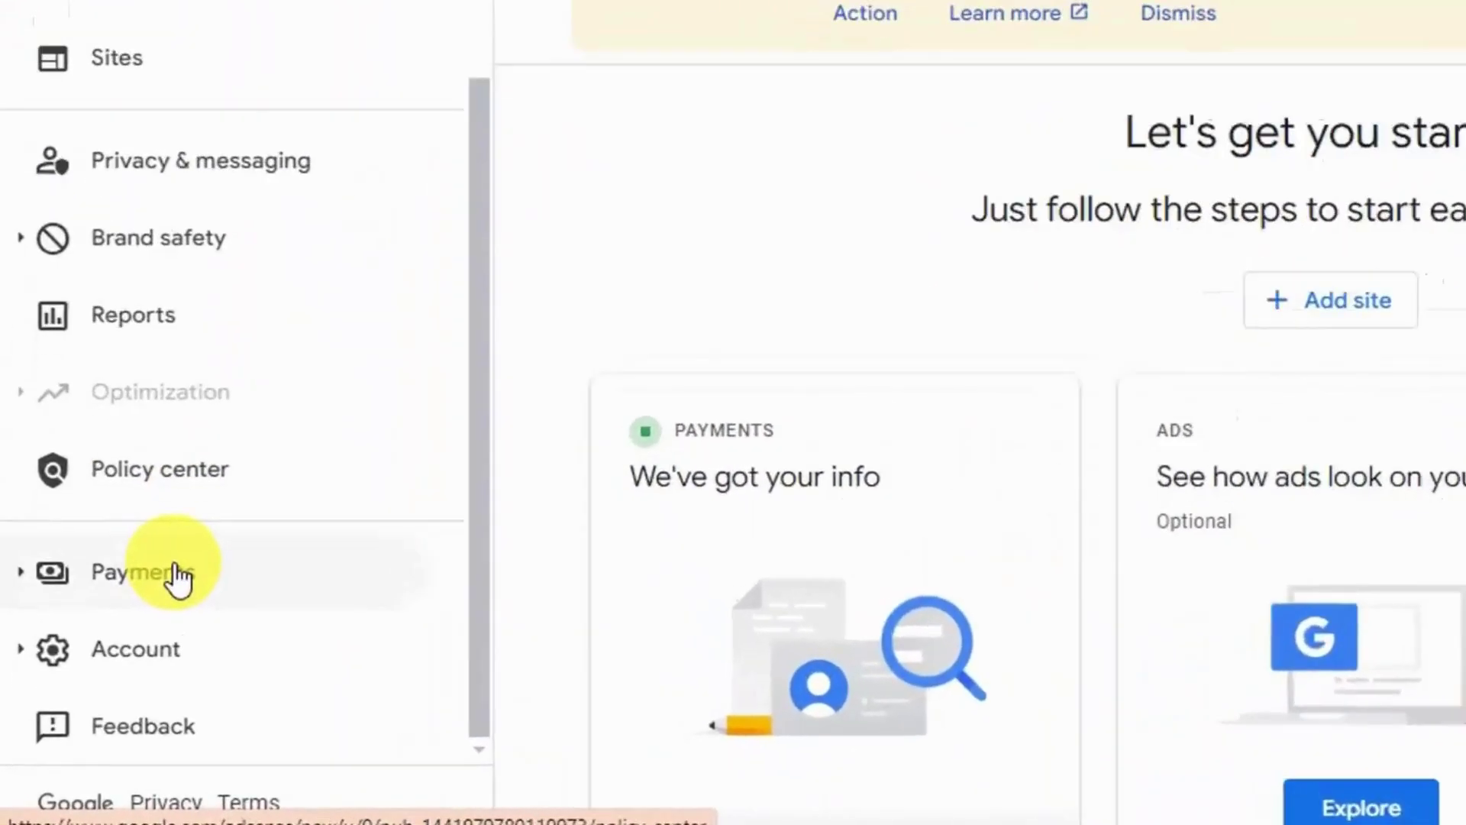
Go to the Payments info page under the Payments section
click(127, 646)
scroll(234, 497, down, 2)
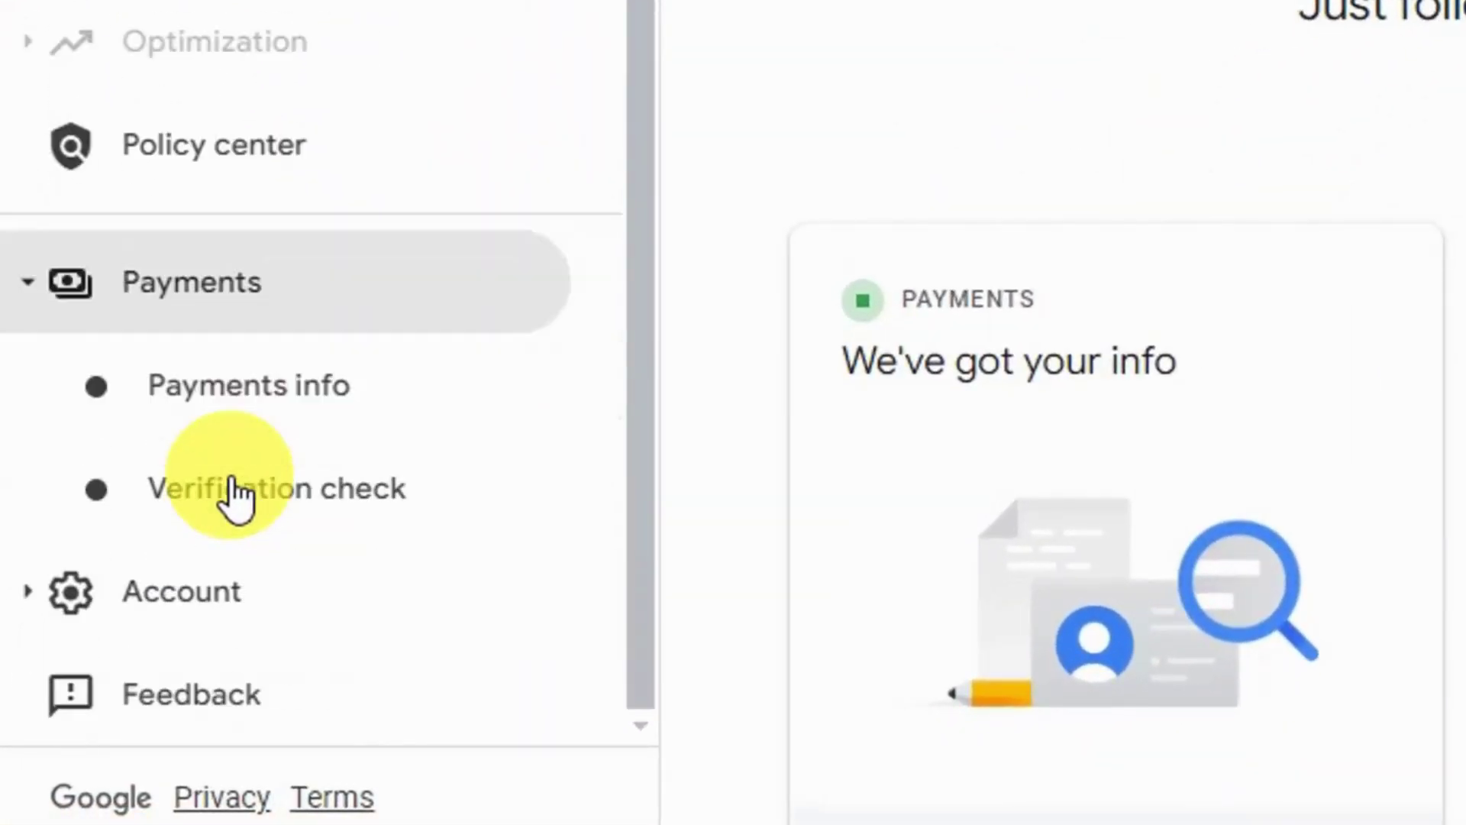
click(287, 419)
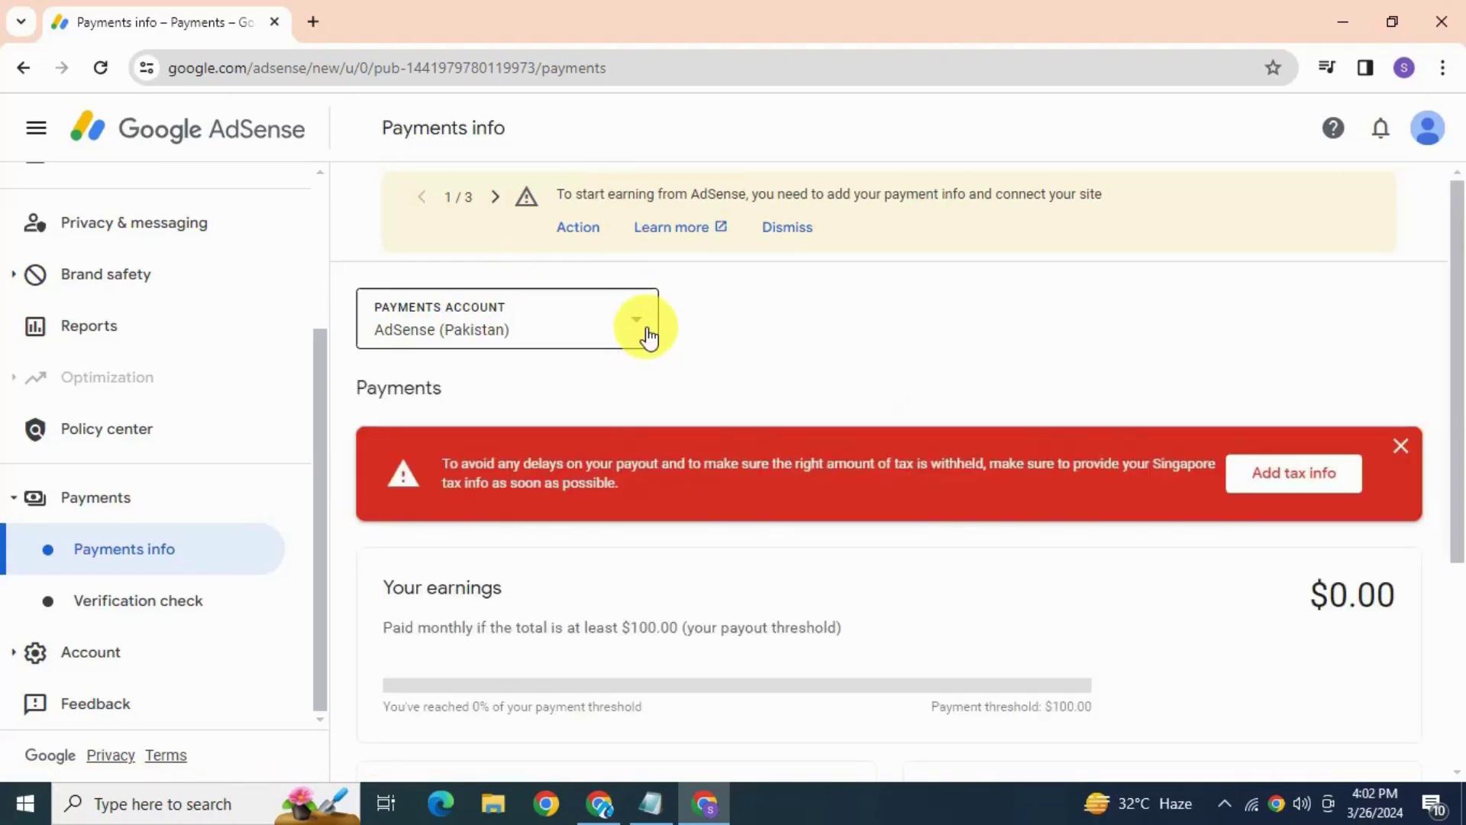
Switch to the YouTube (Pakistan) payments account and start adding a new payment method
click(648, 336)
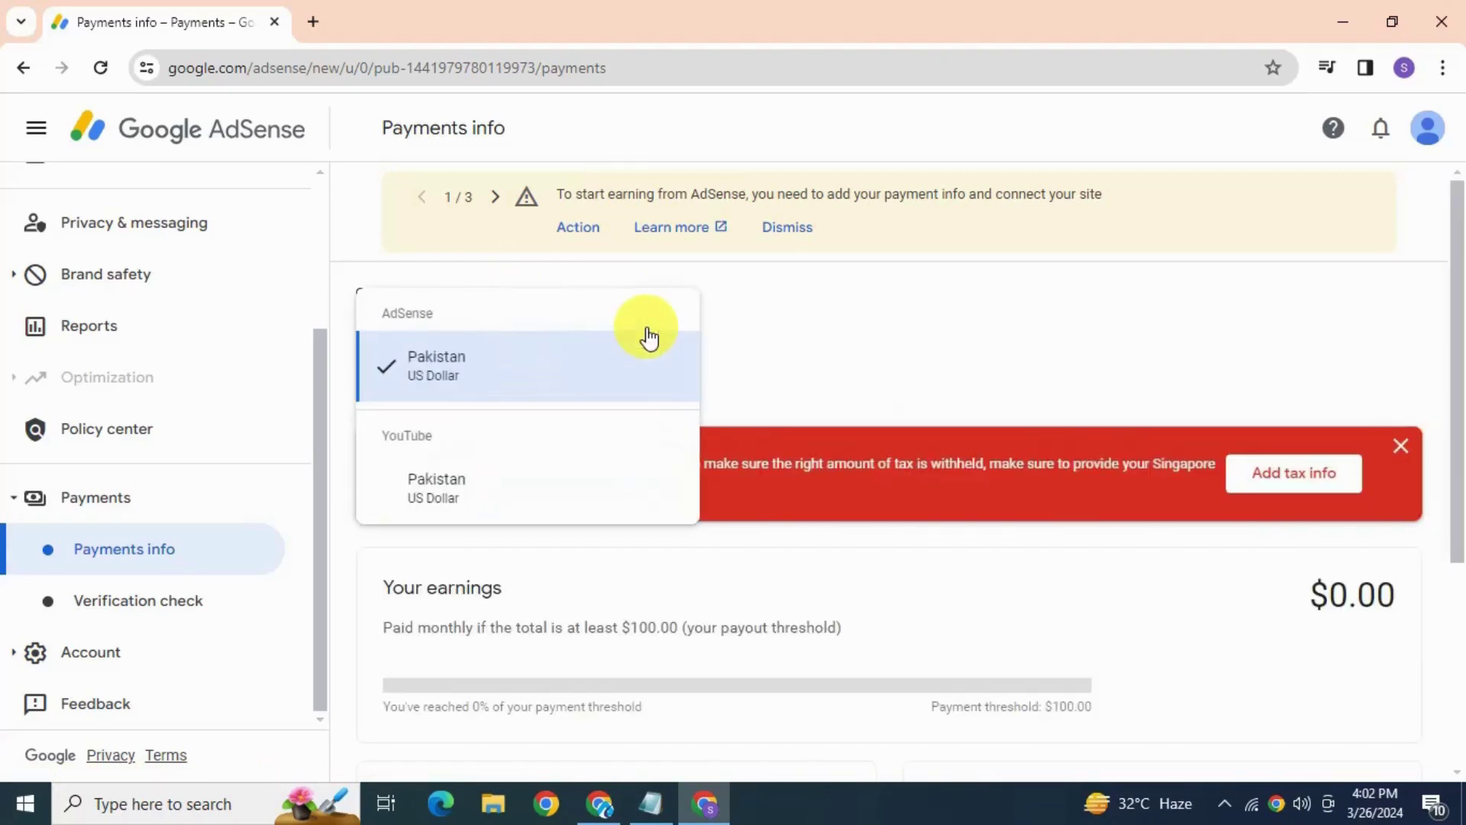
click(571, 489)
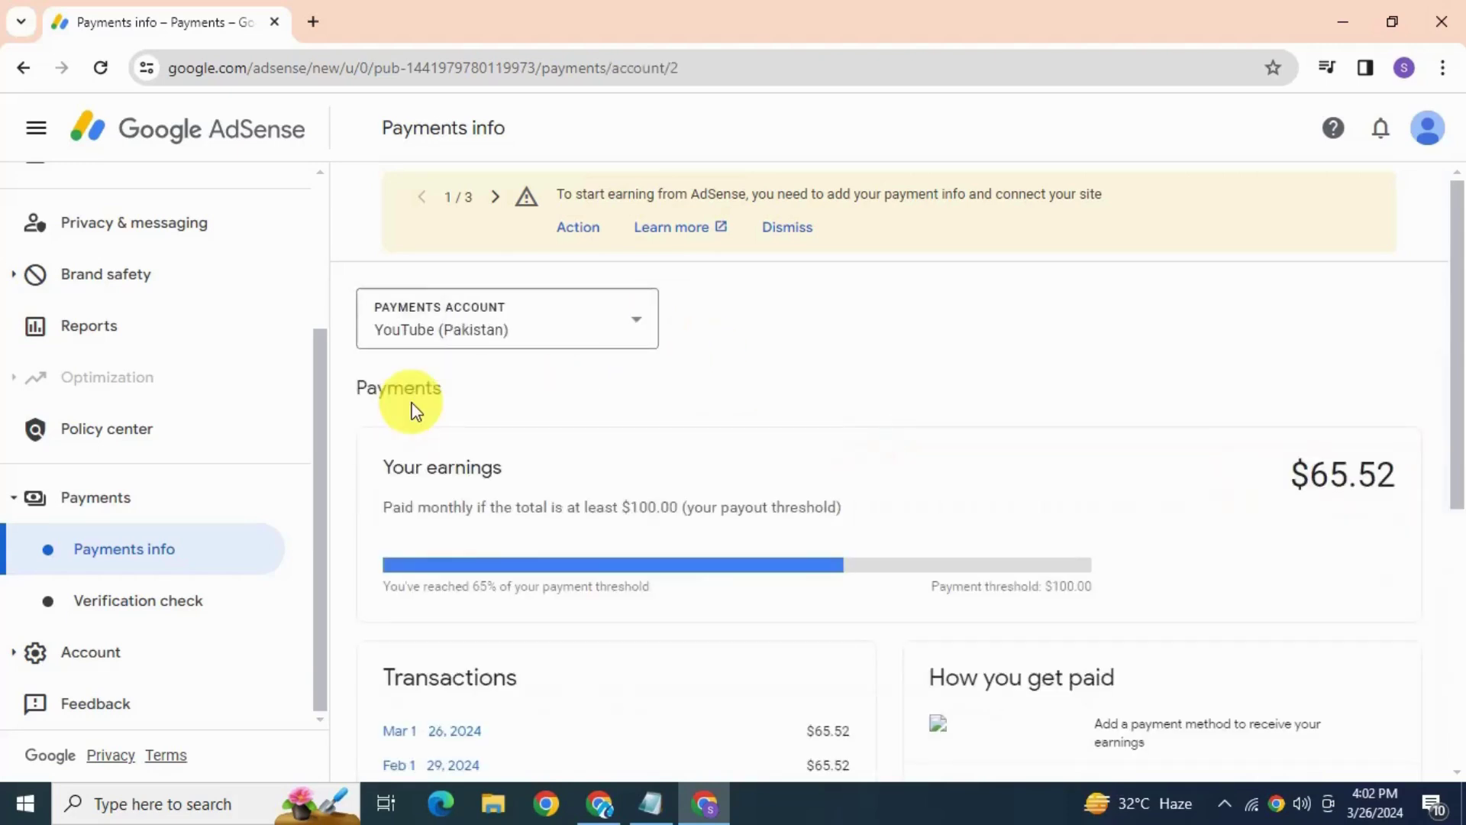
scroll(414, 410, down, 6)
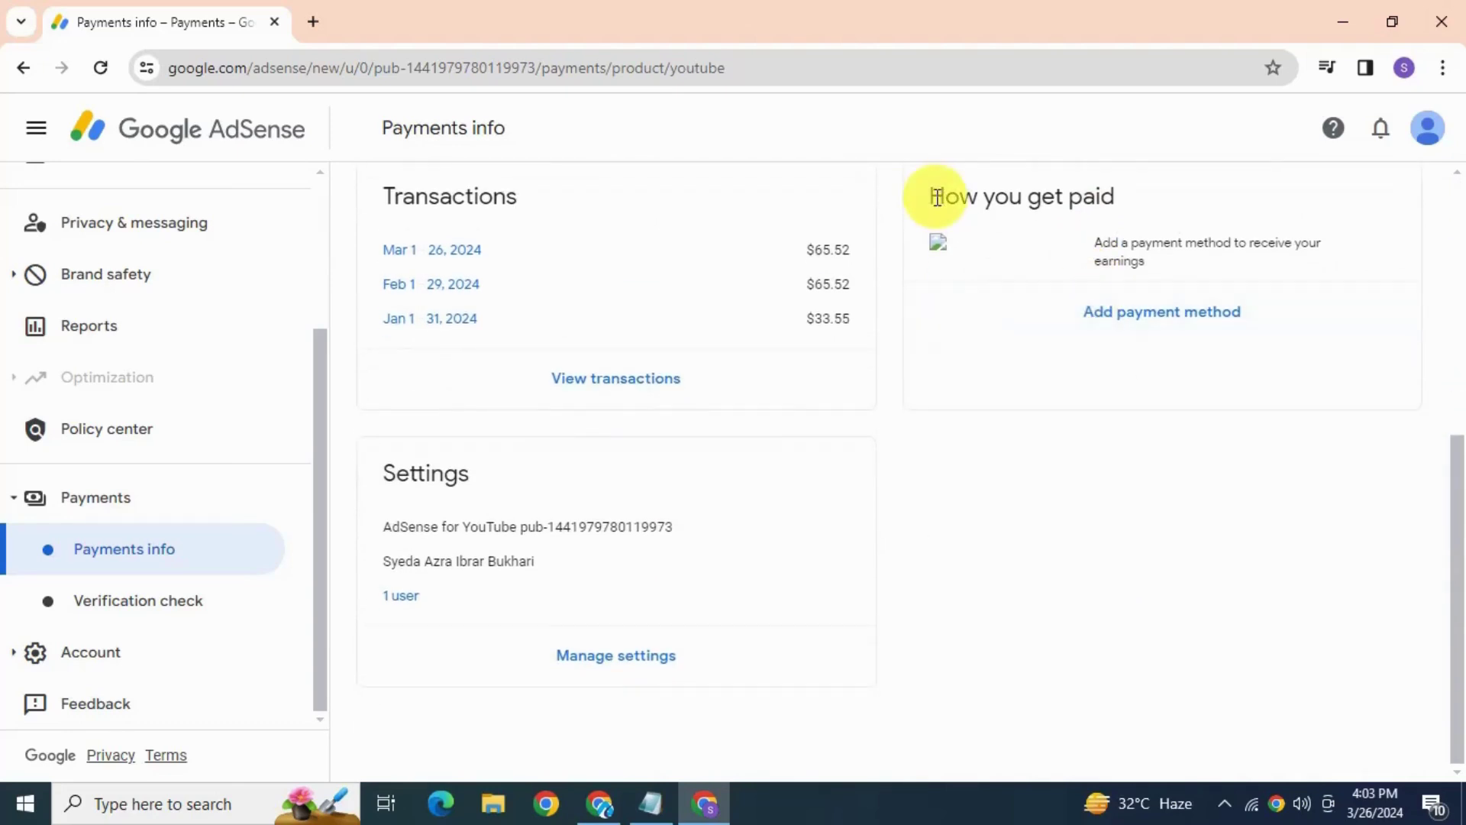
drag(928, 196, 1124, 197)
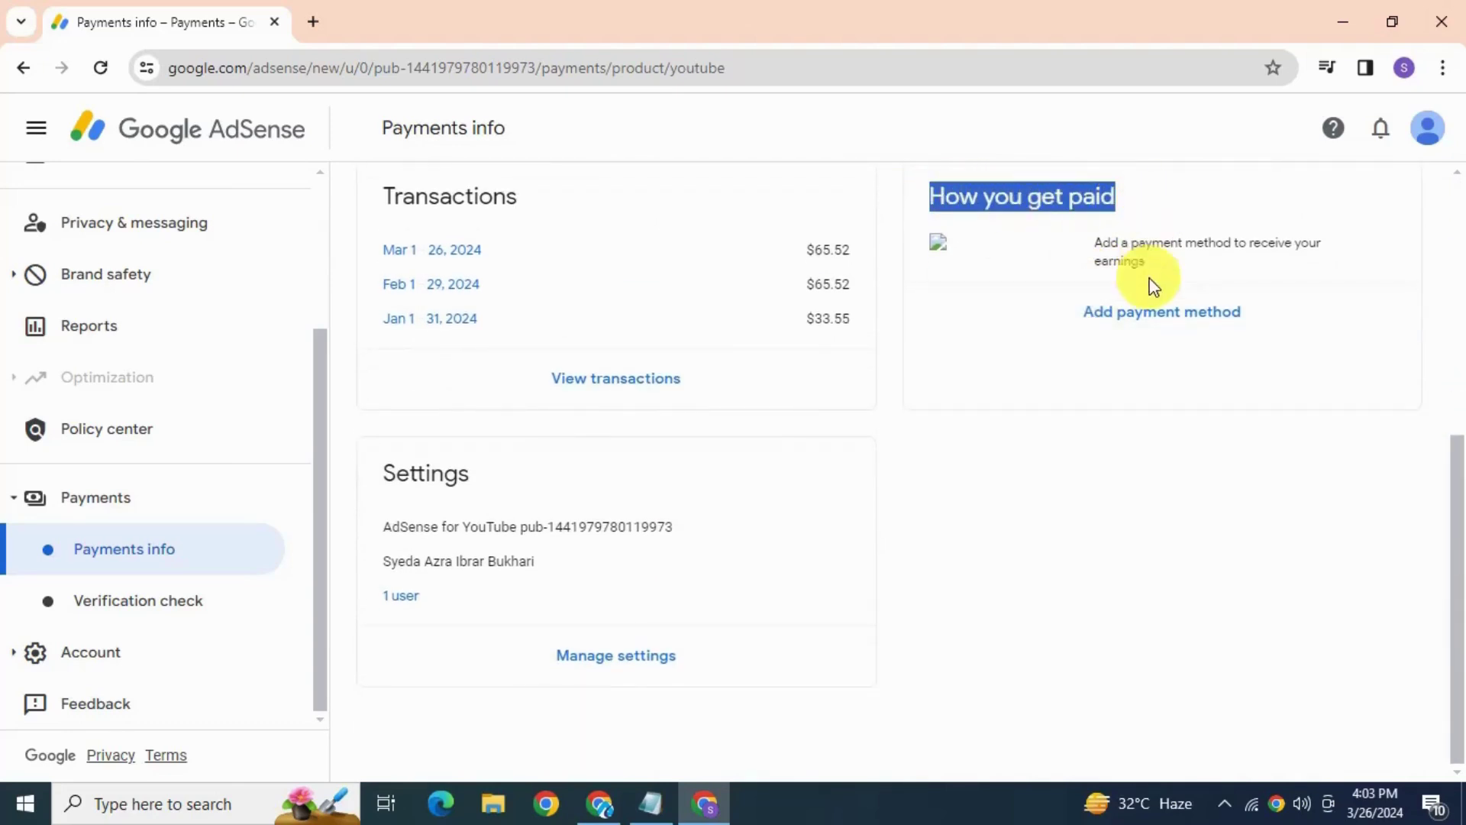
click(1136, 317)
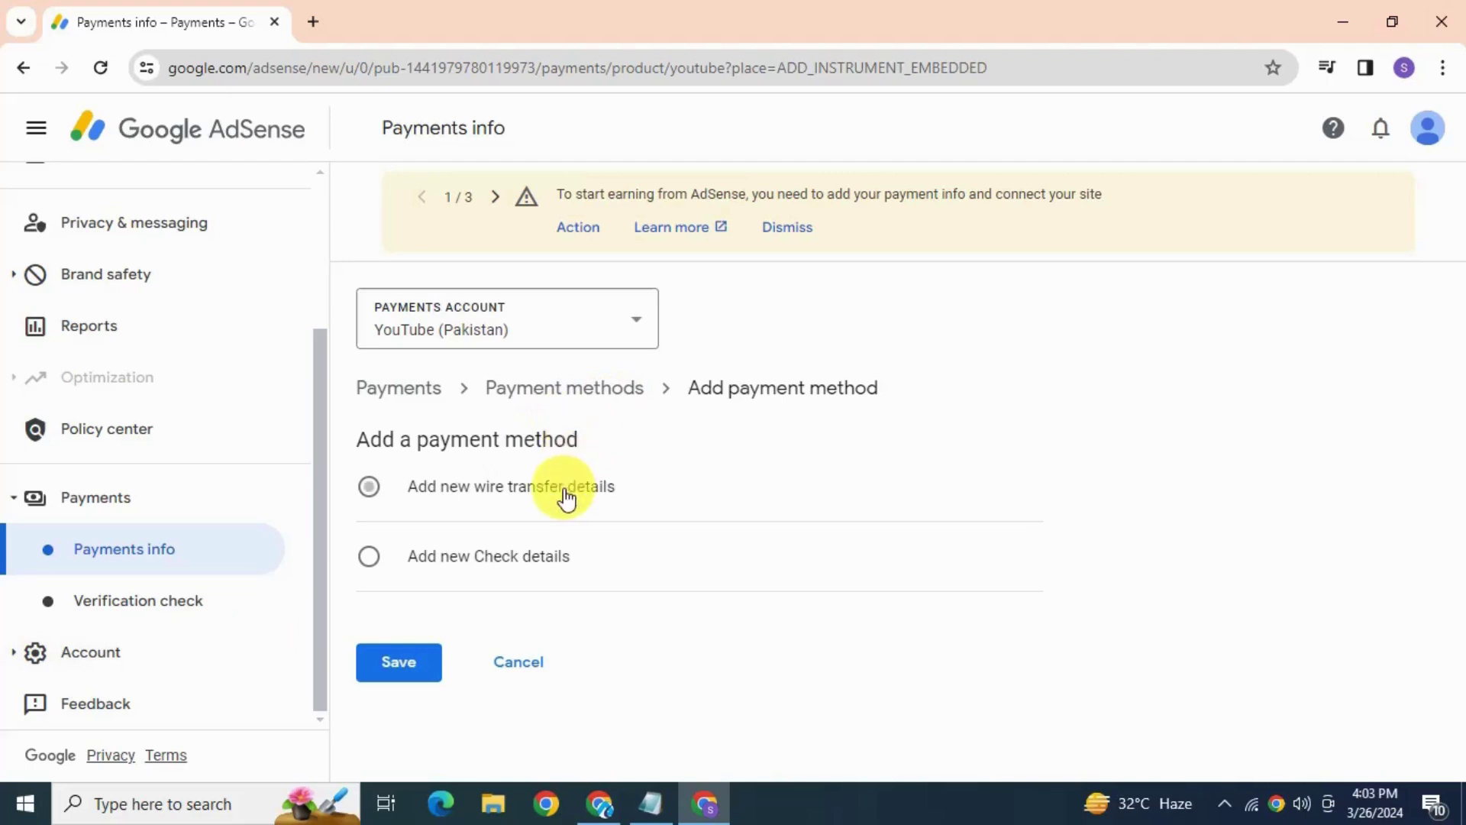
Choose wire transfer as the payment method
click(409, 488)
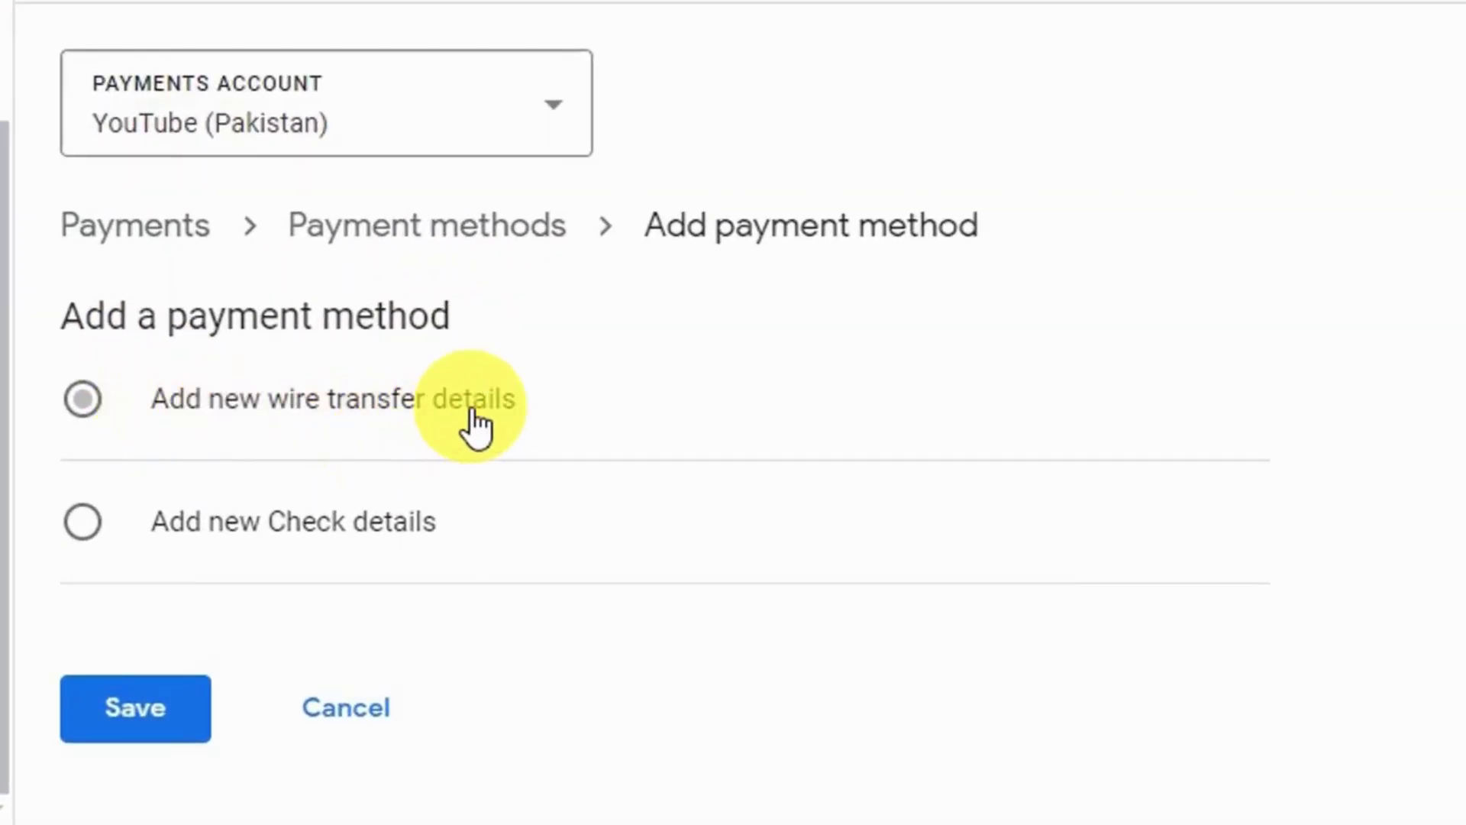
click(182, 534)
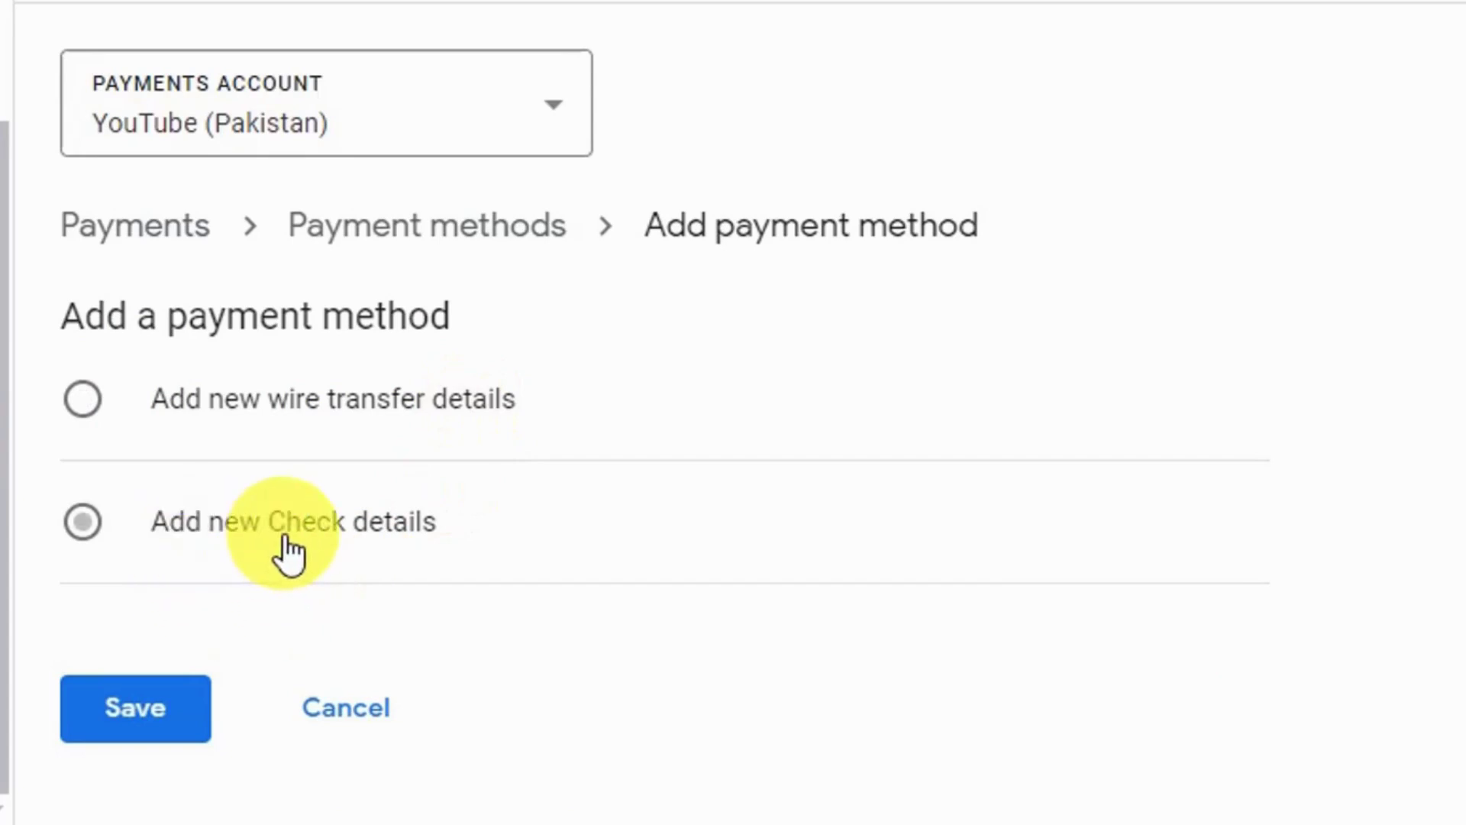
click(83, 403)
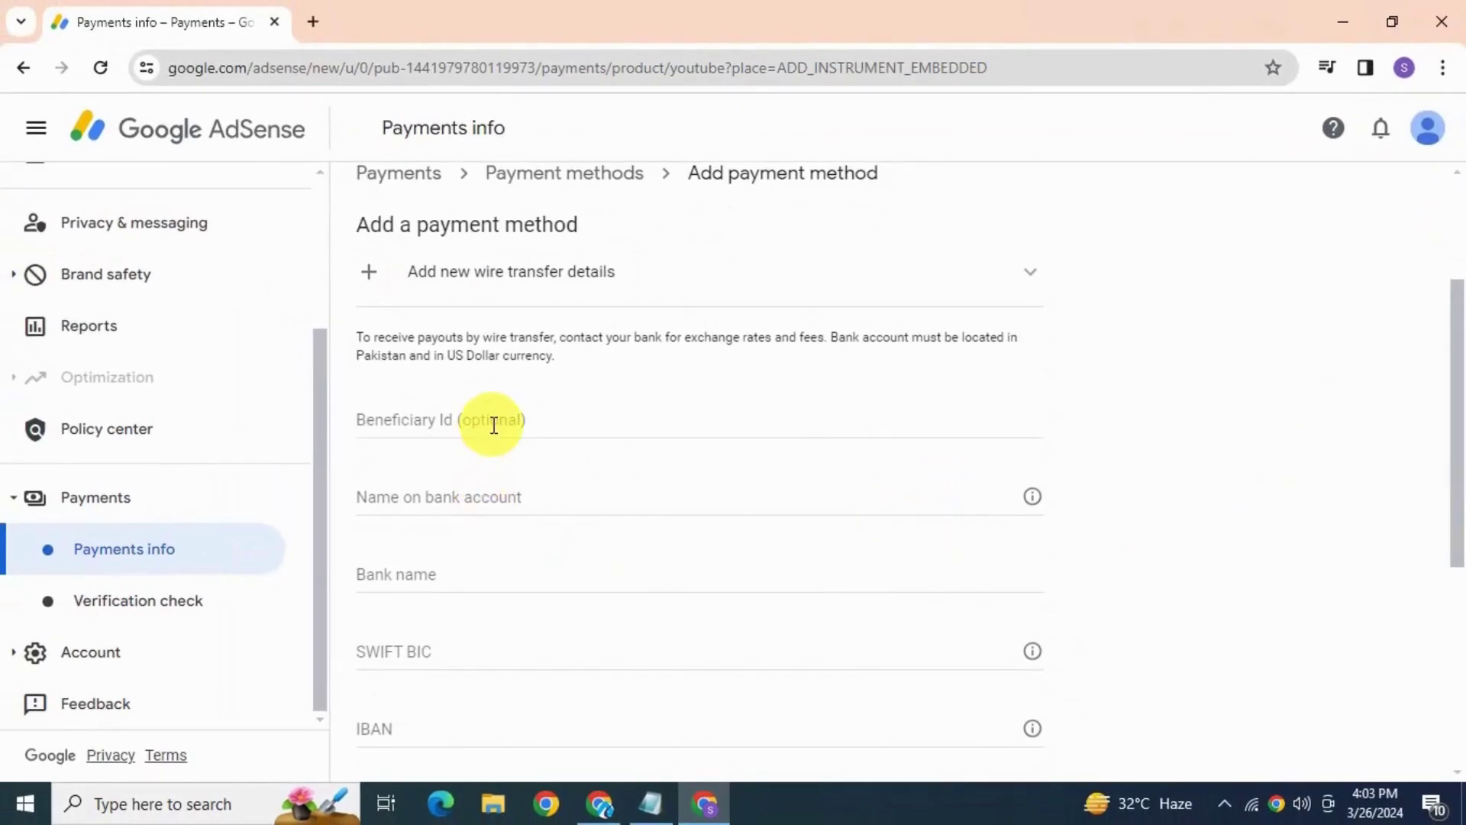
Paste the account holder's name and enter the bank name Albaraka
click(494, 425)
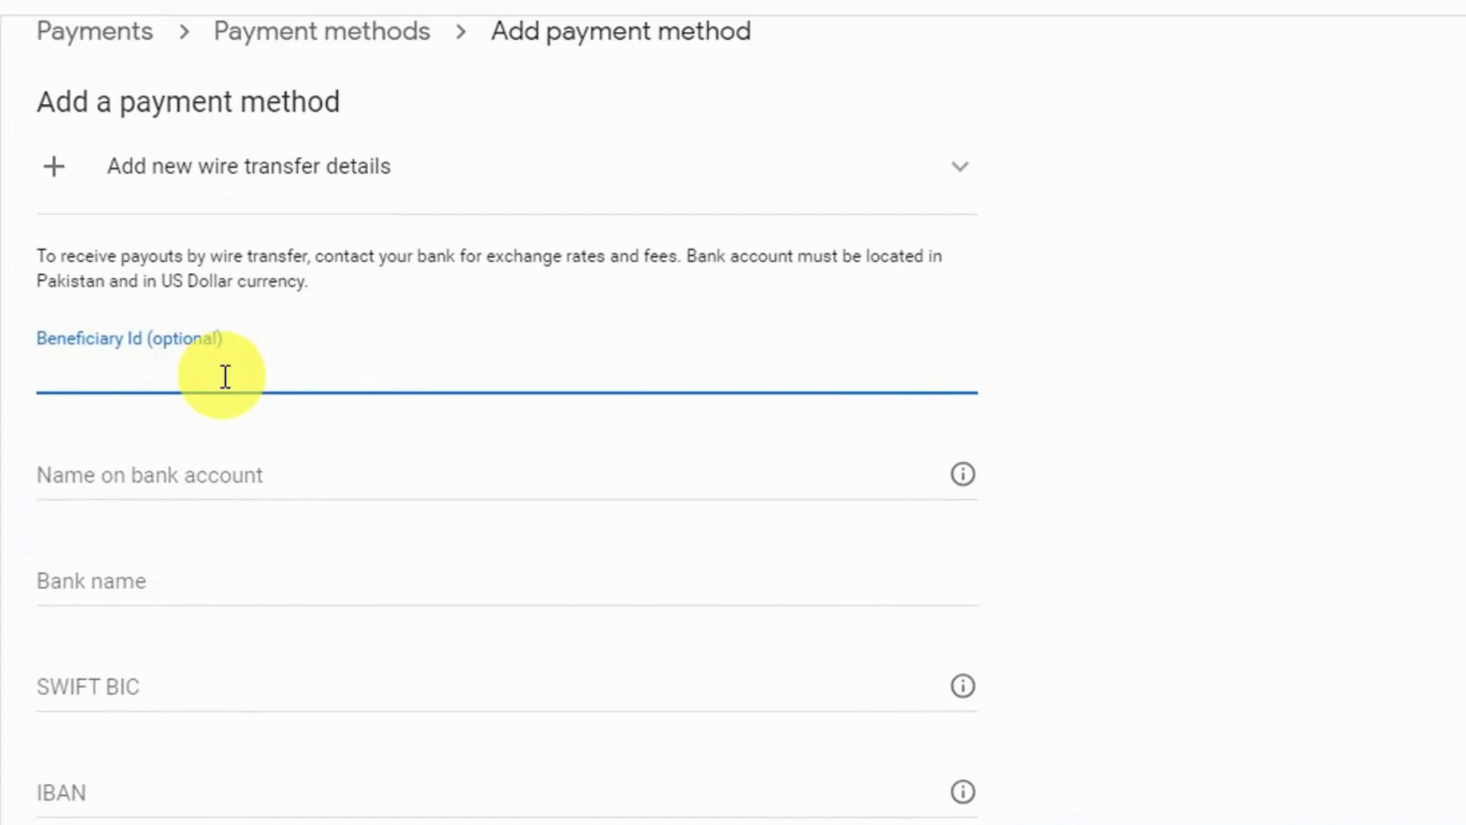
click(212, 472)
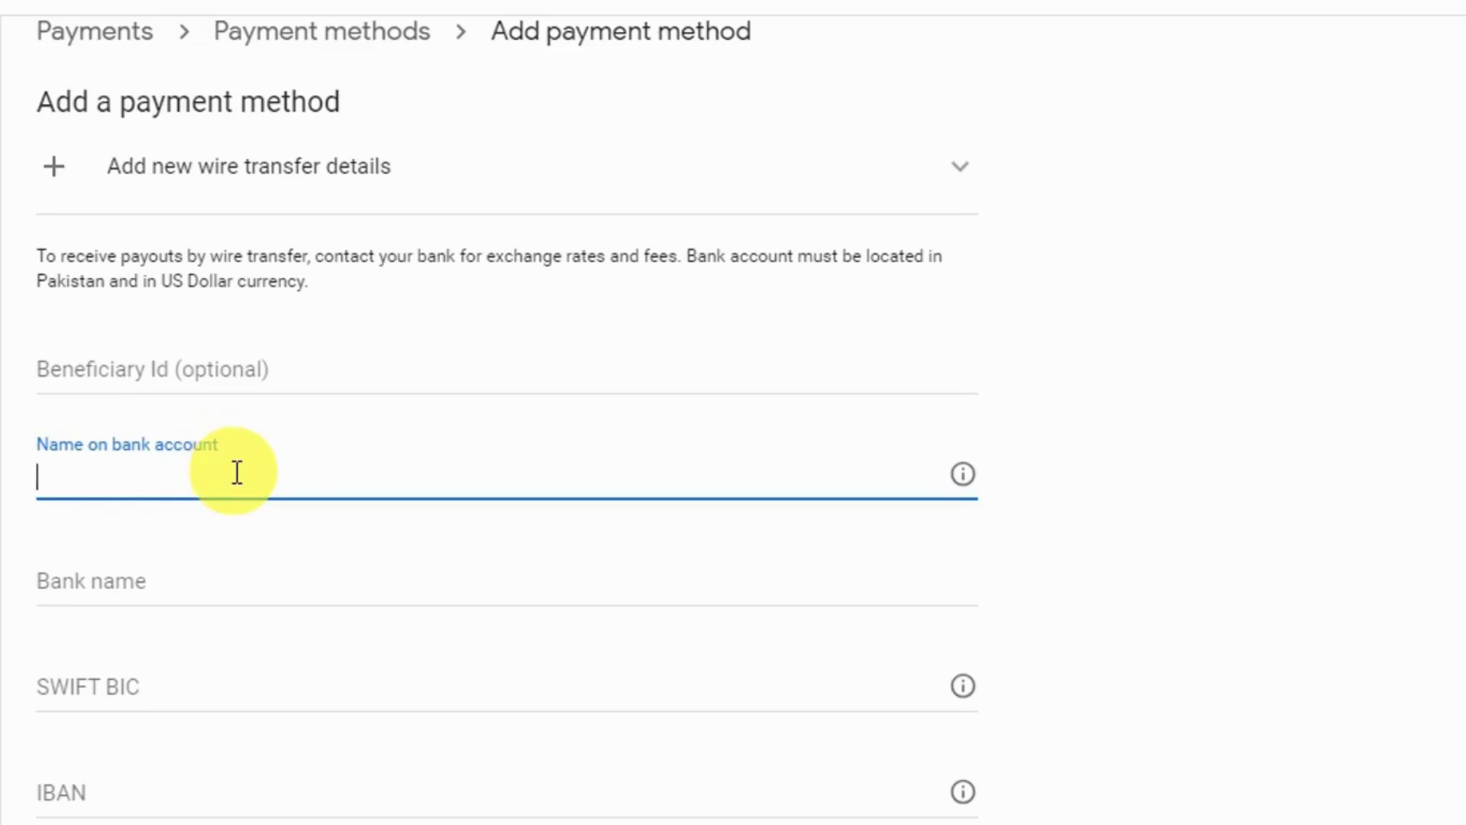
key(ctrl+v)
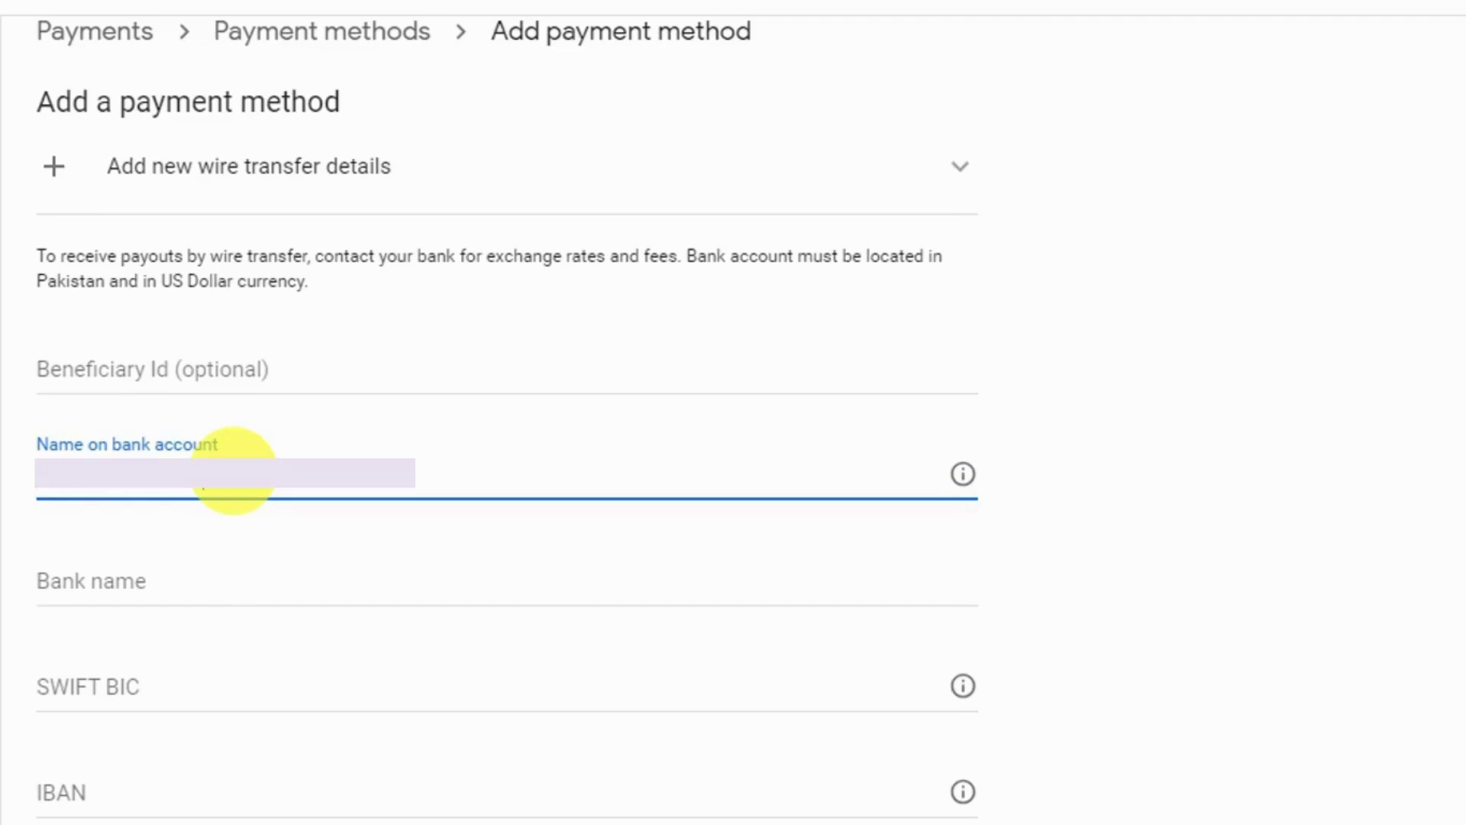
click(226, 592)
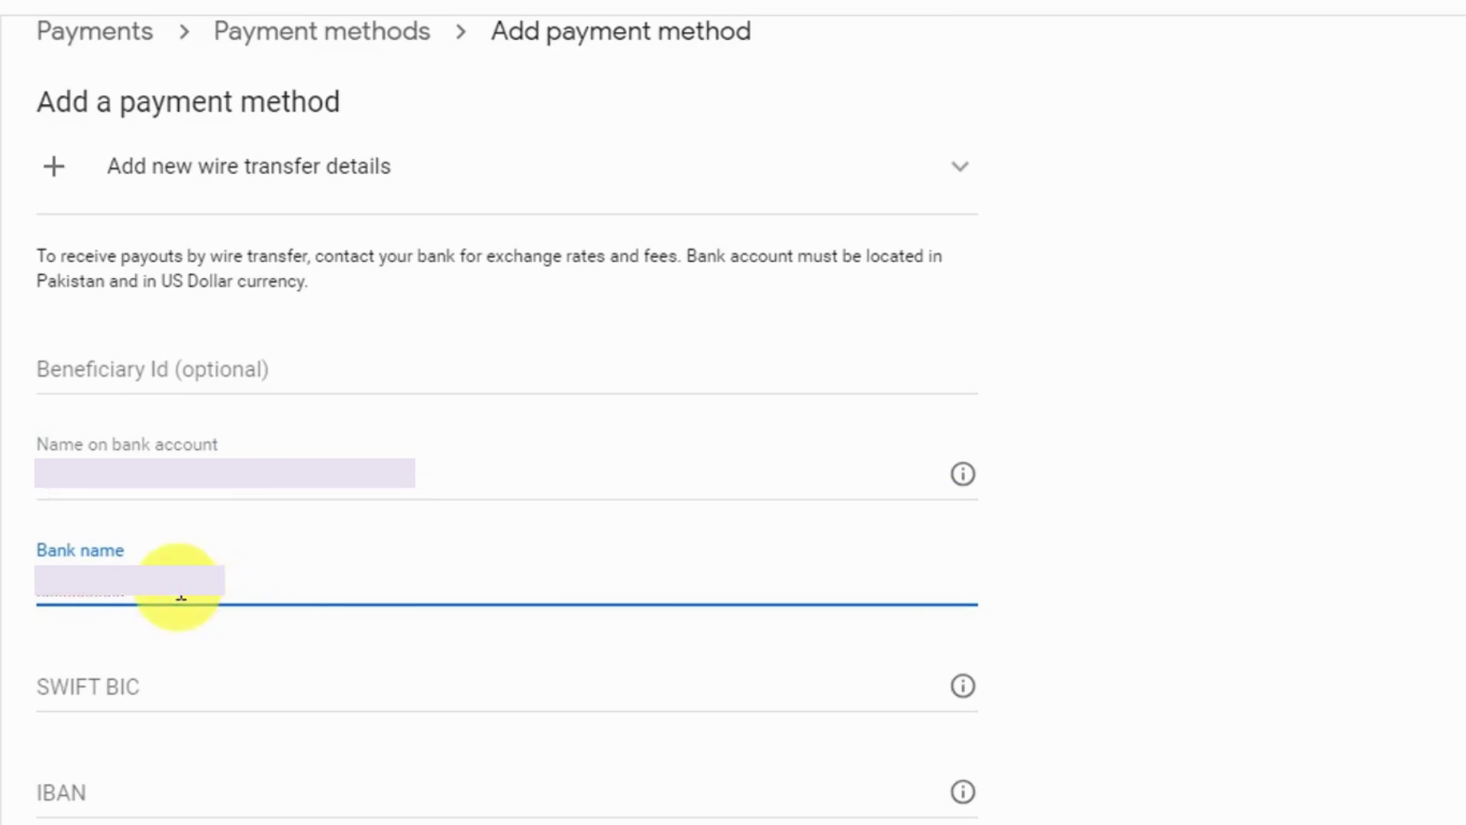
click(249, 641)
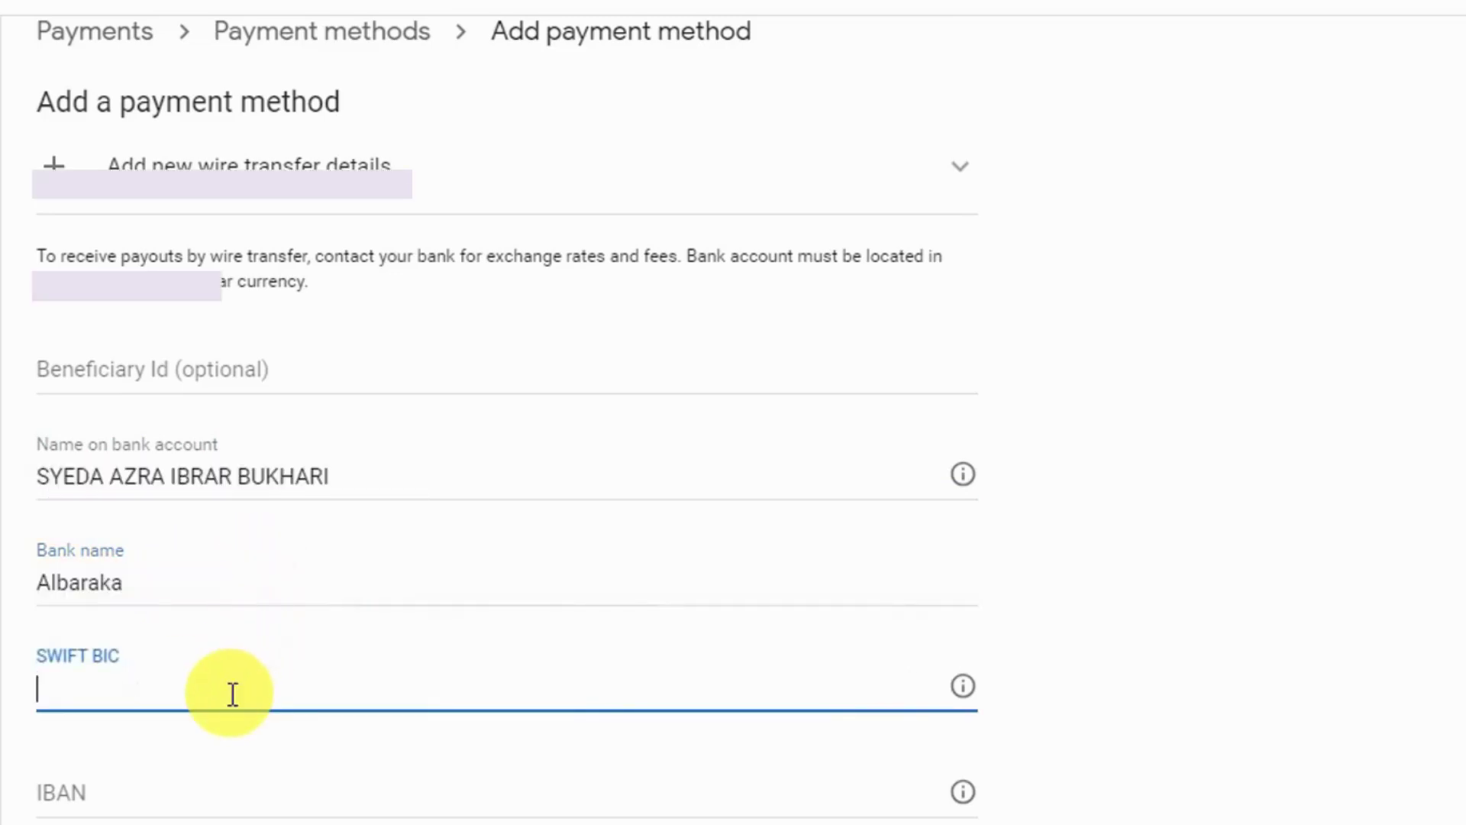
Read the SWIFT BIC explanation and place the cursor in the SWIFT BIC field
scroll(233, 694, down, 4)
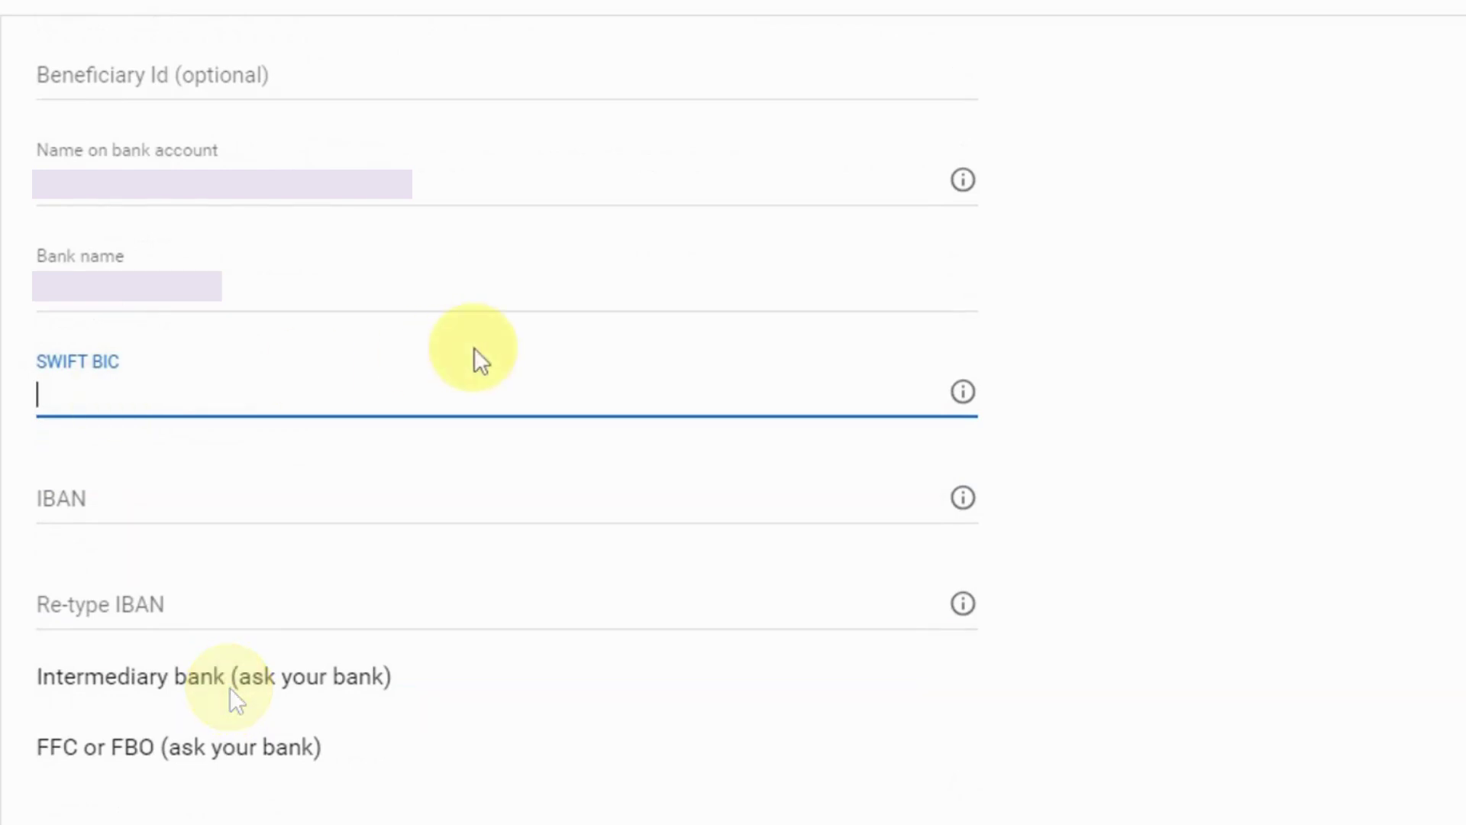
mouse_move(961, 391)
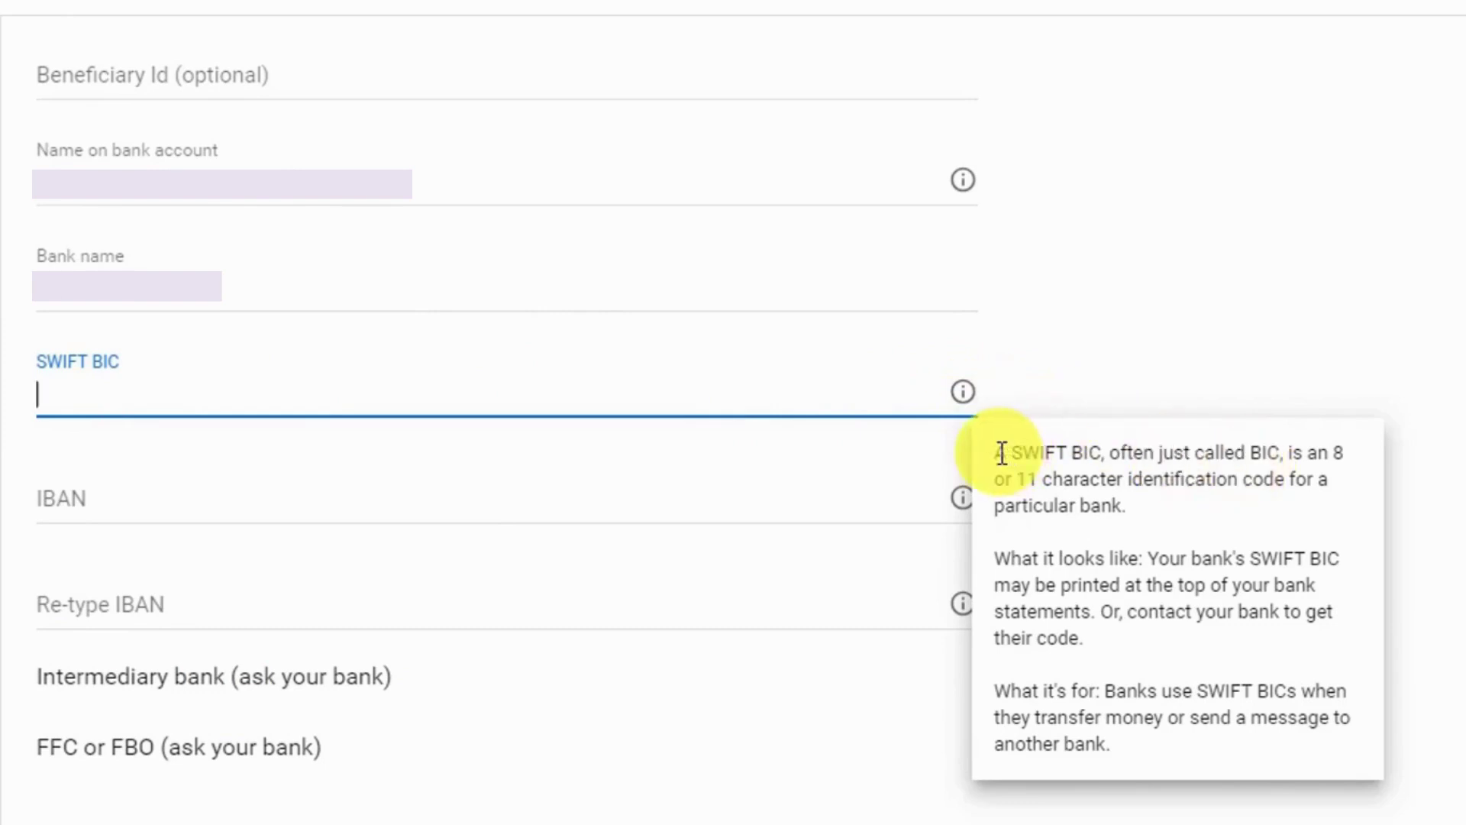
drag(1002, 453, 1353, 526)
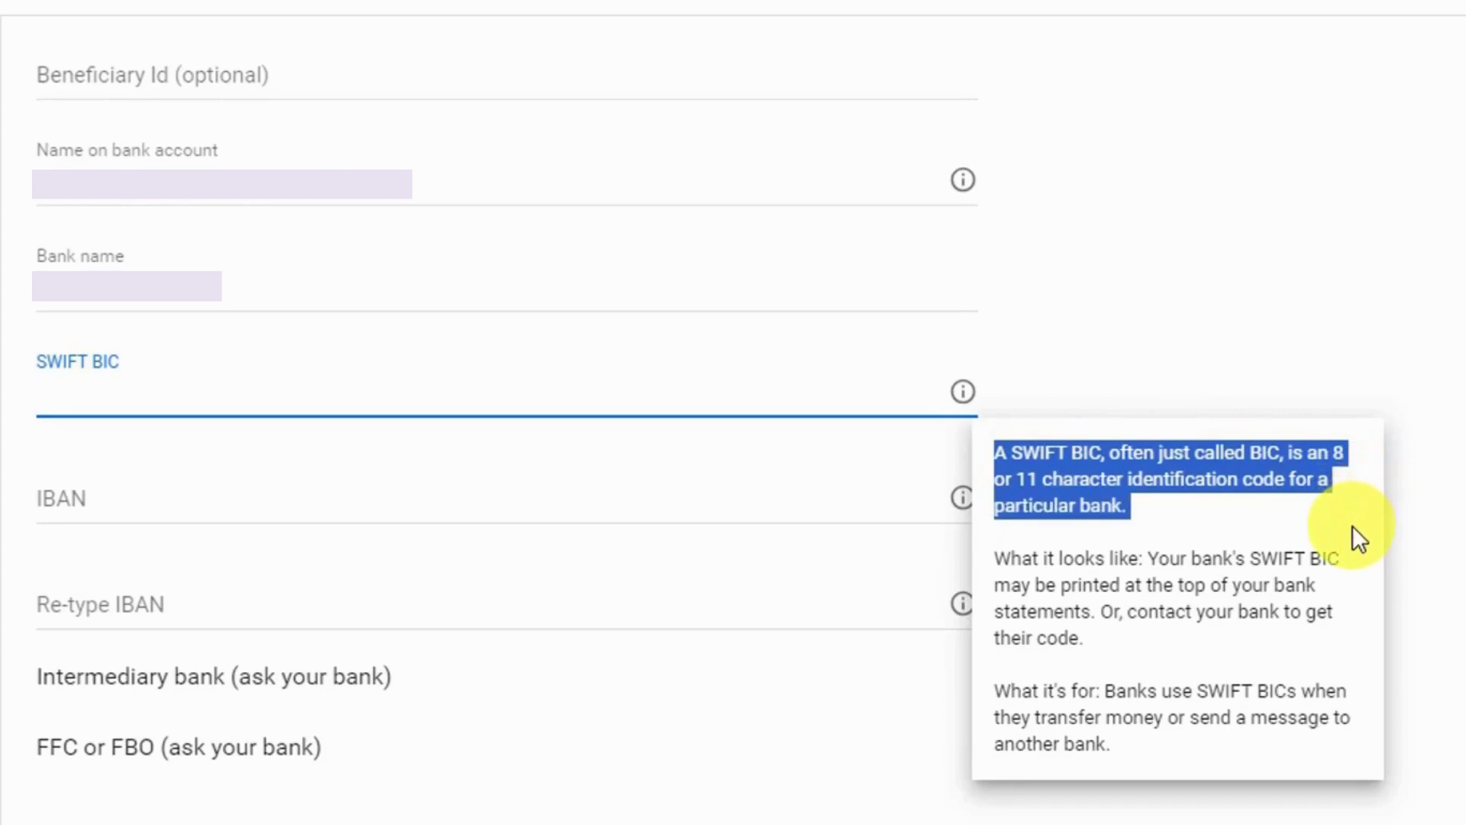
click(1350, 310)
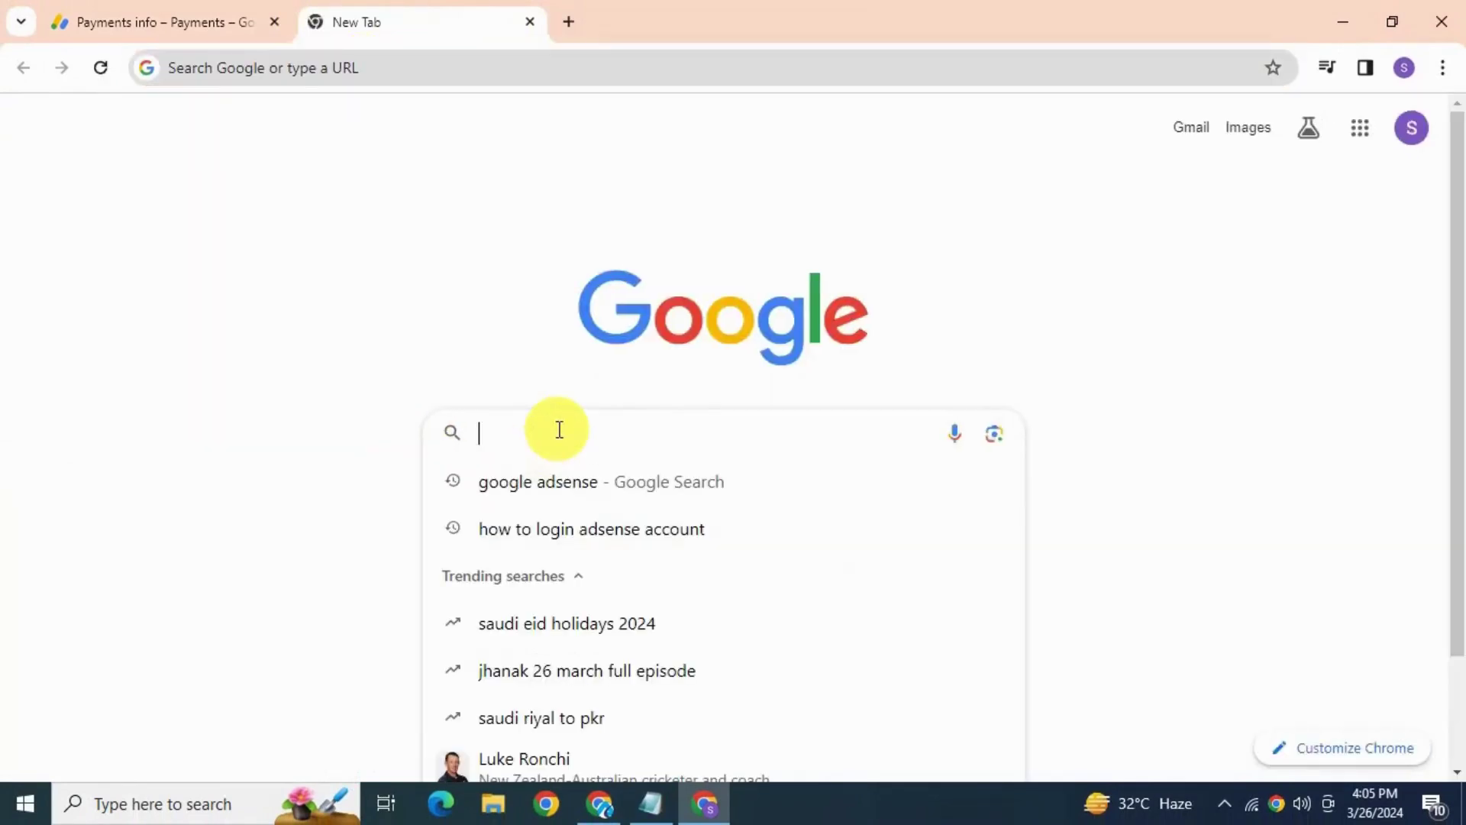
Search Google for 'albaraka swift' and copy the 8-character code AIINPKKA back to AdSense
text(albara)
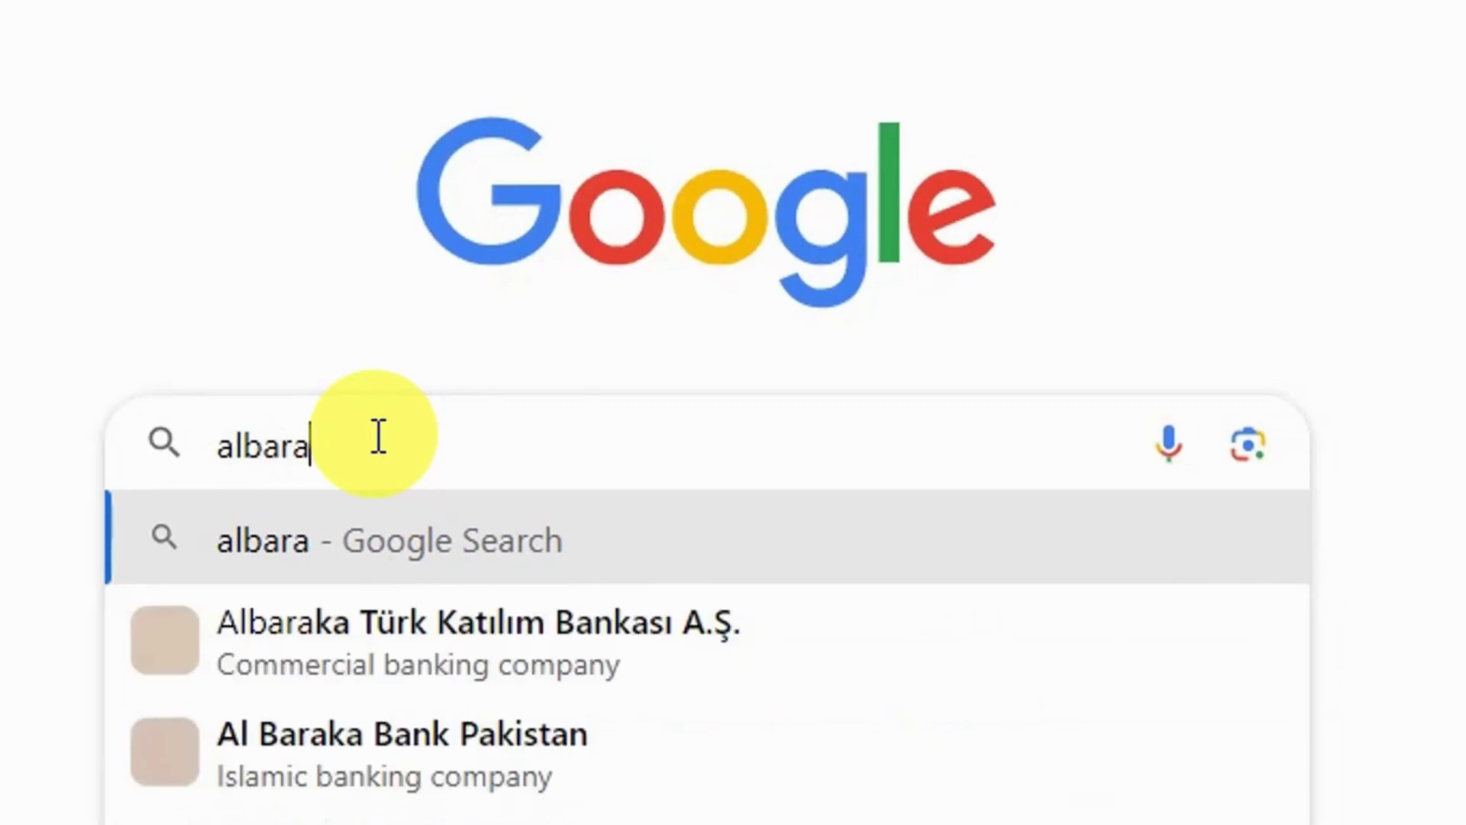
text(ka)
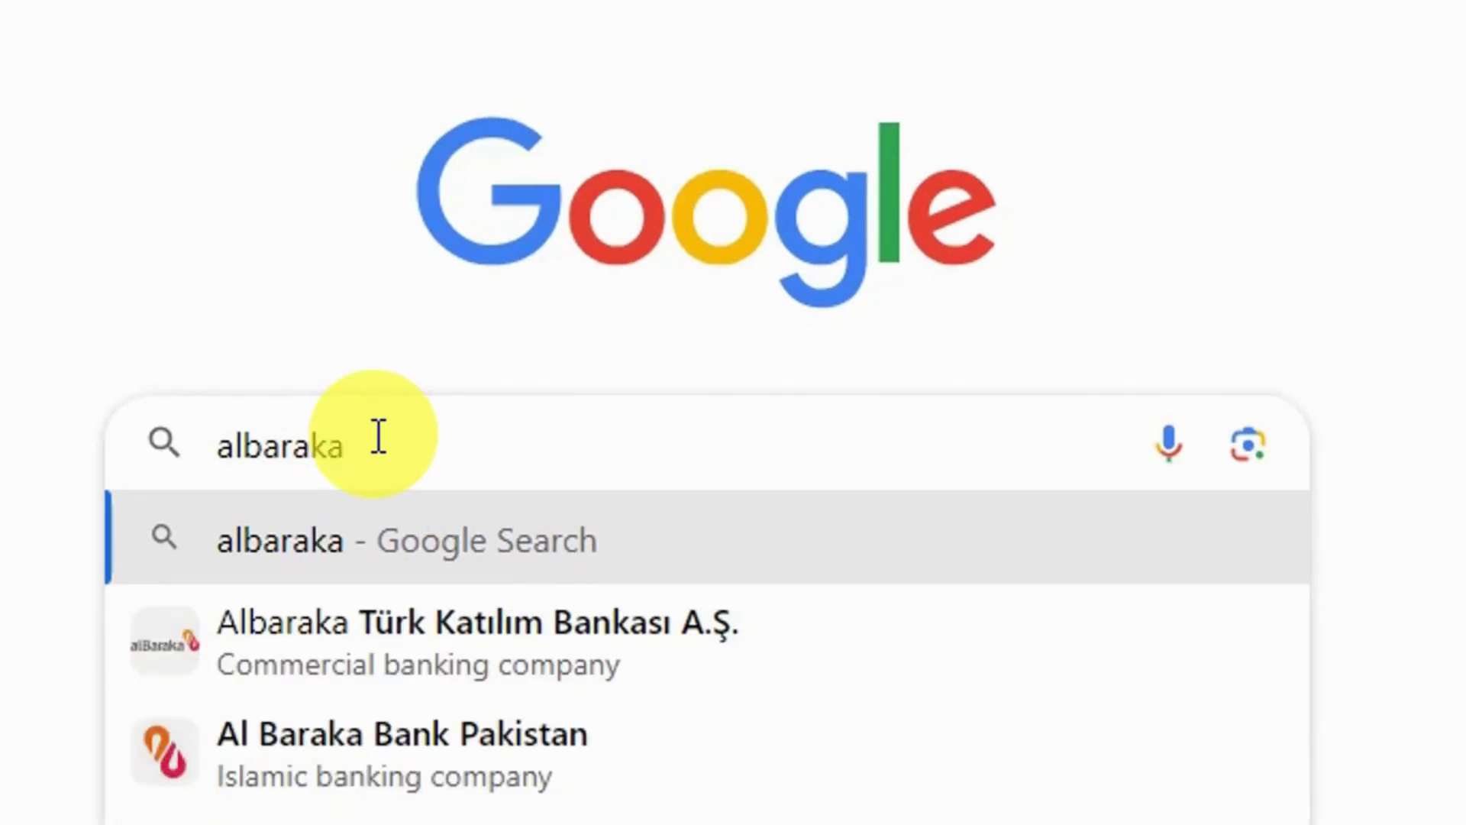
text( swift code)
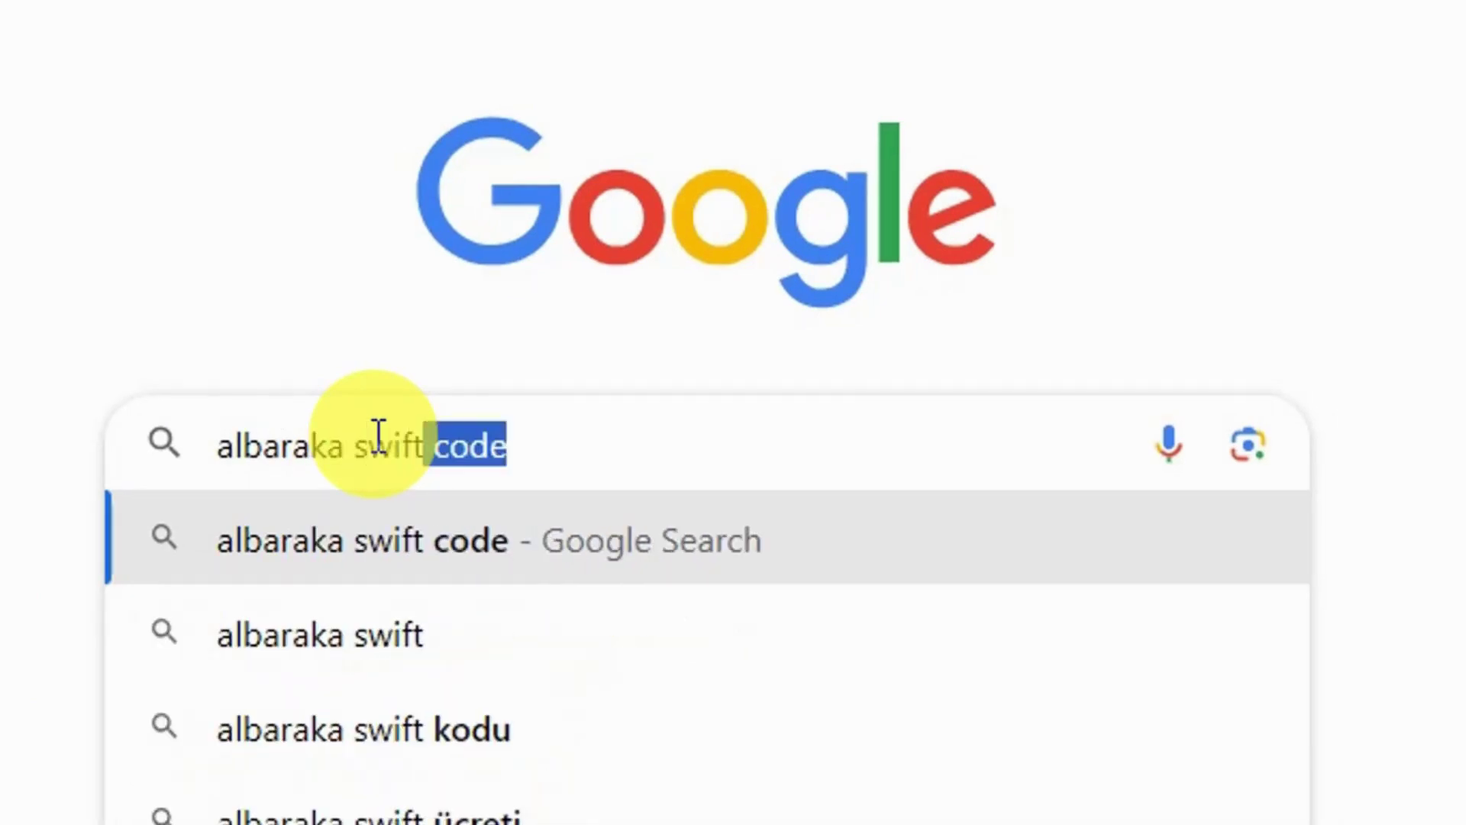
key(Return)
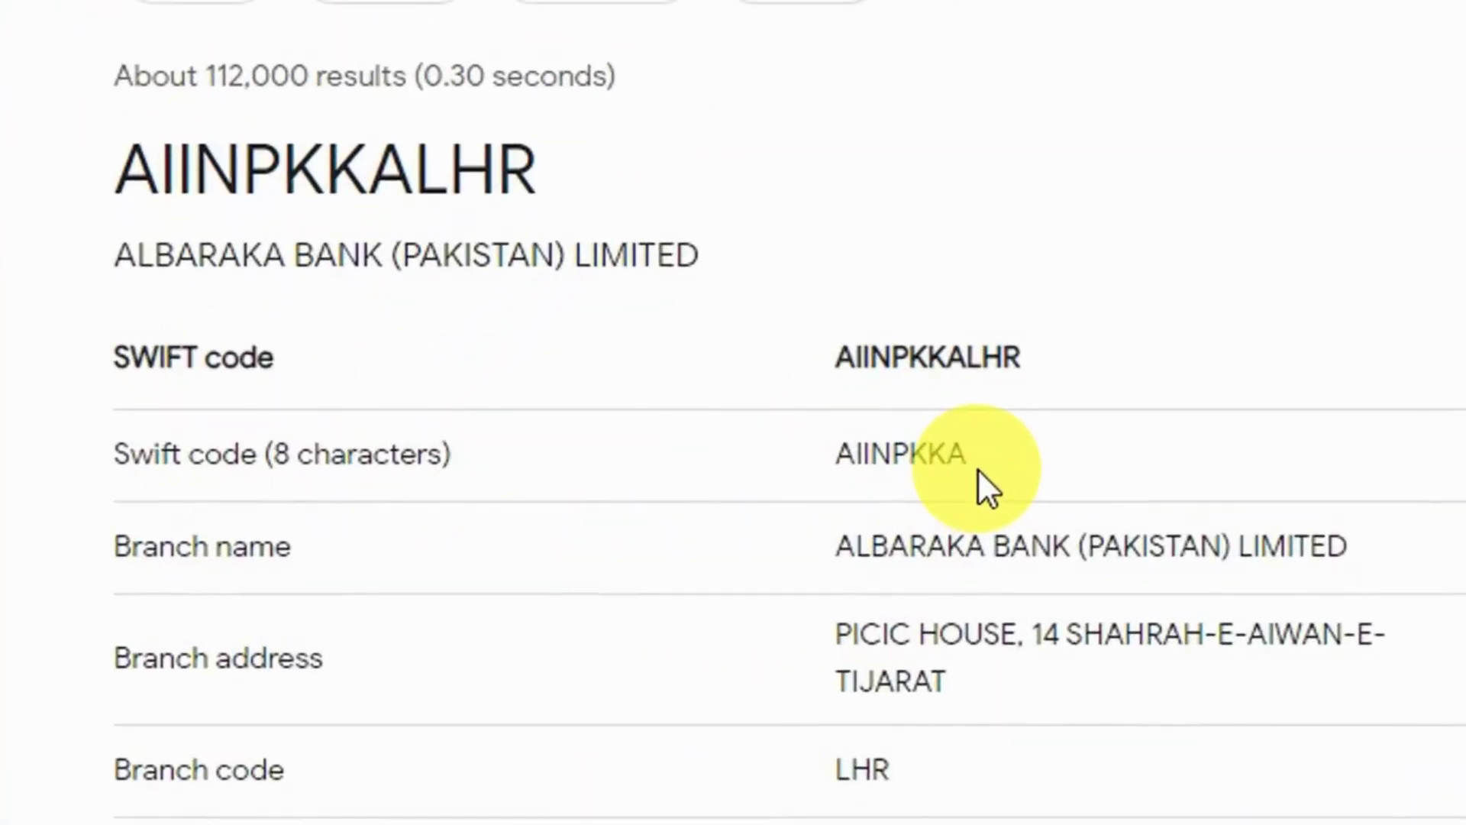
drag(978, 469, 835, 478)
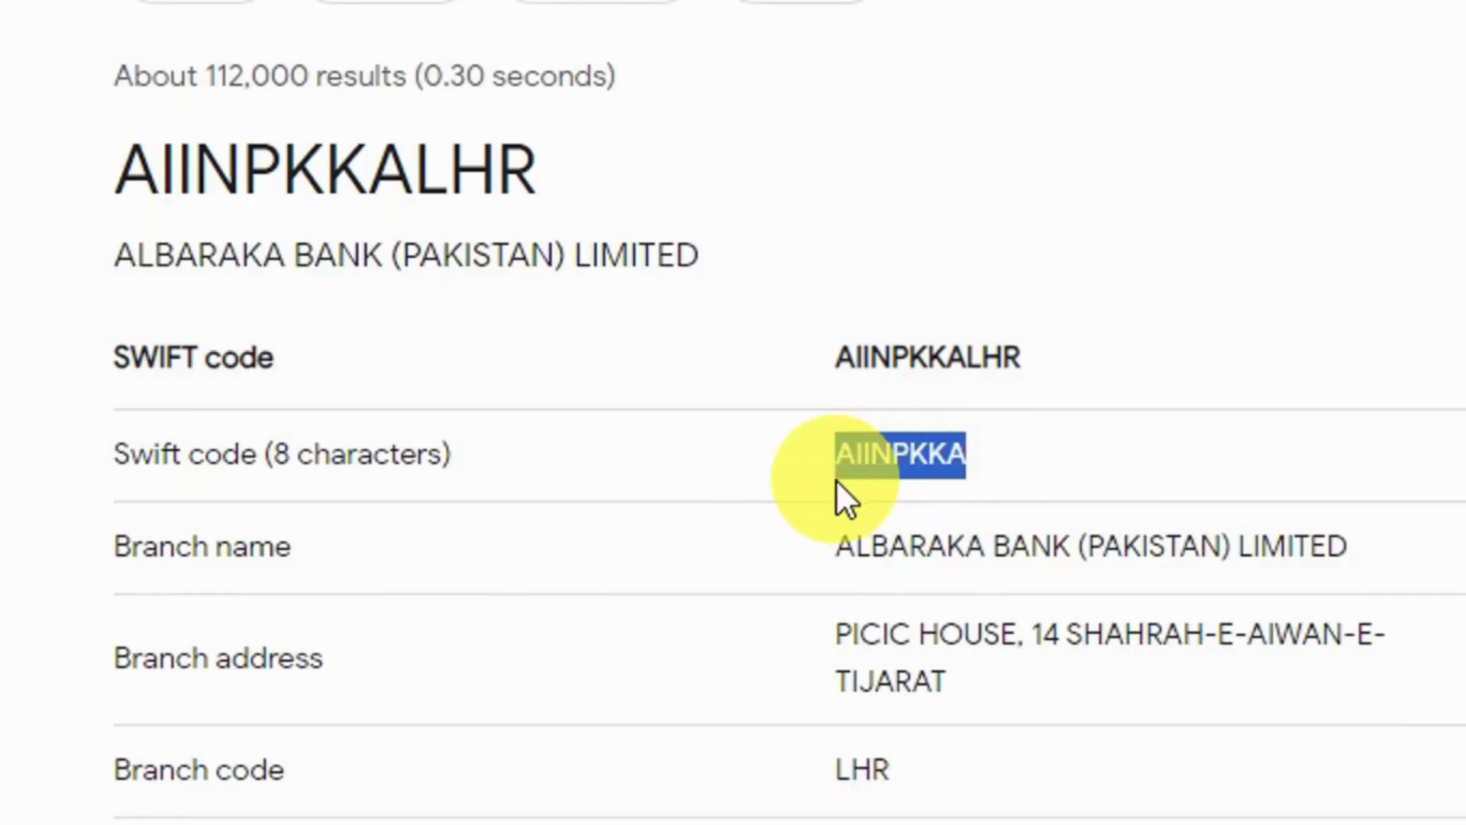
right_click(884, 472)
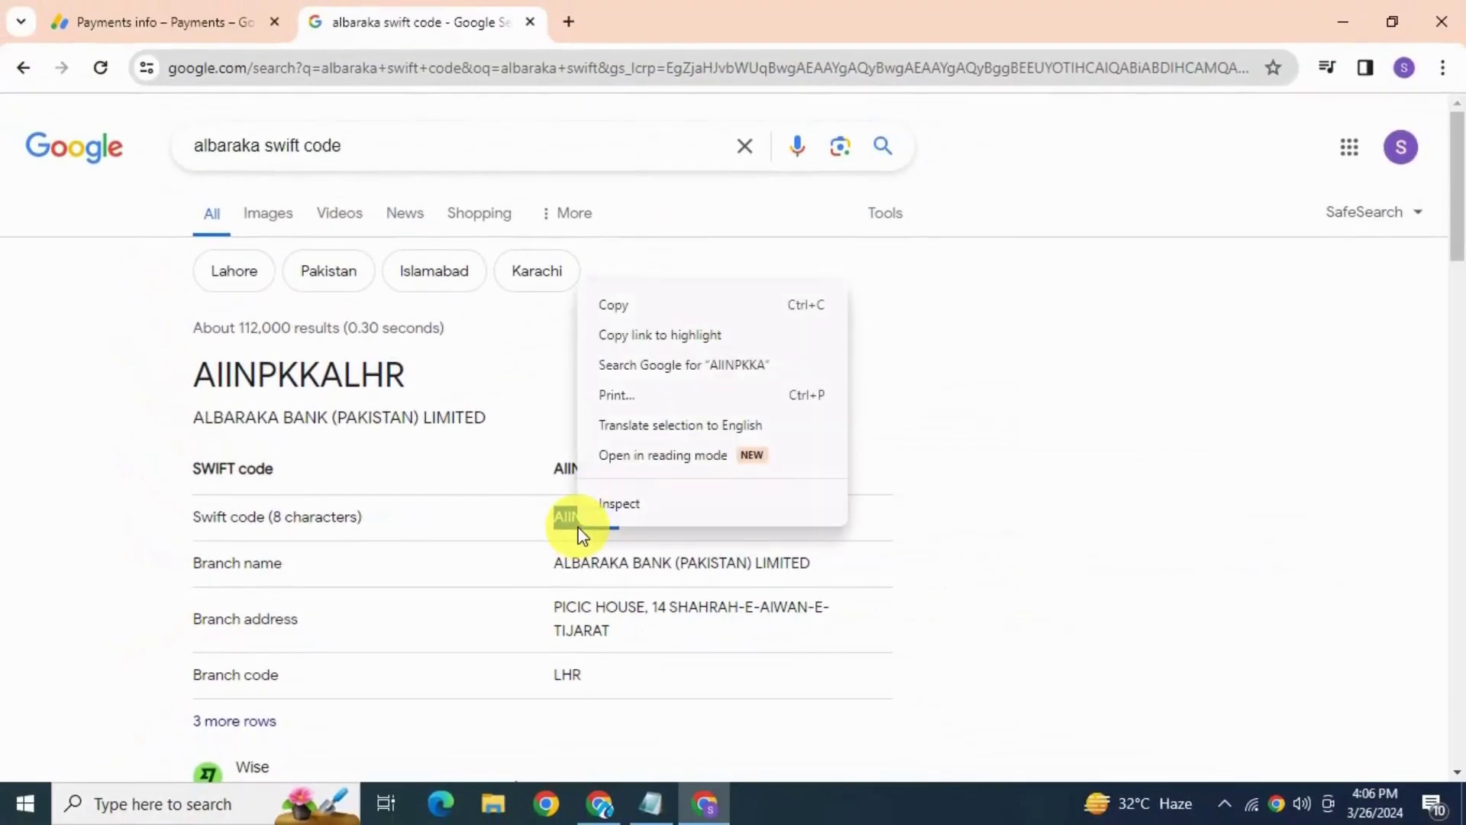
click(616, 304)
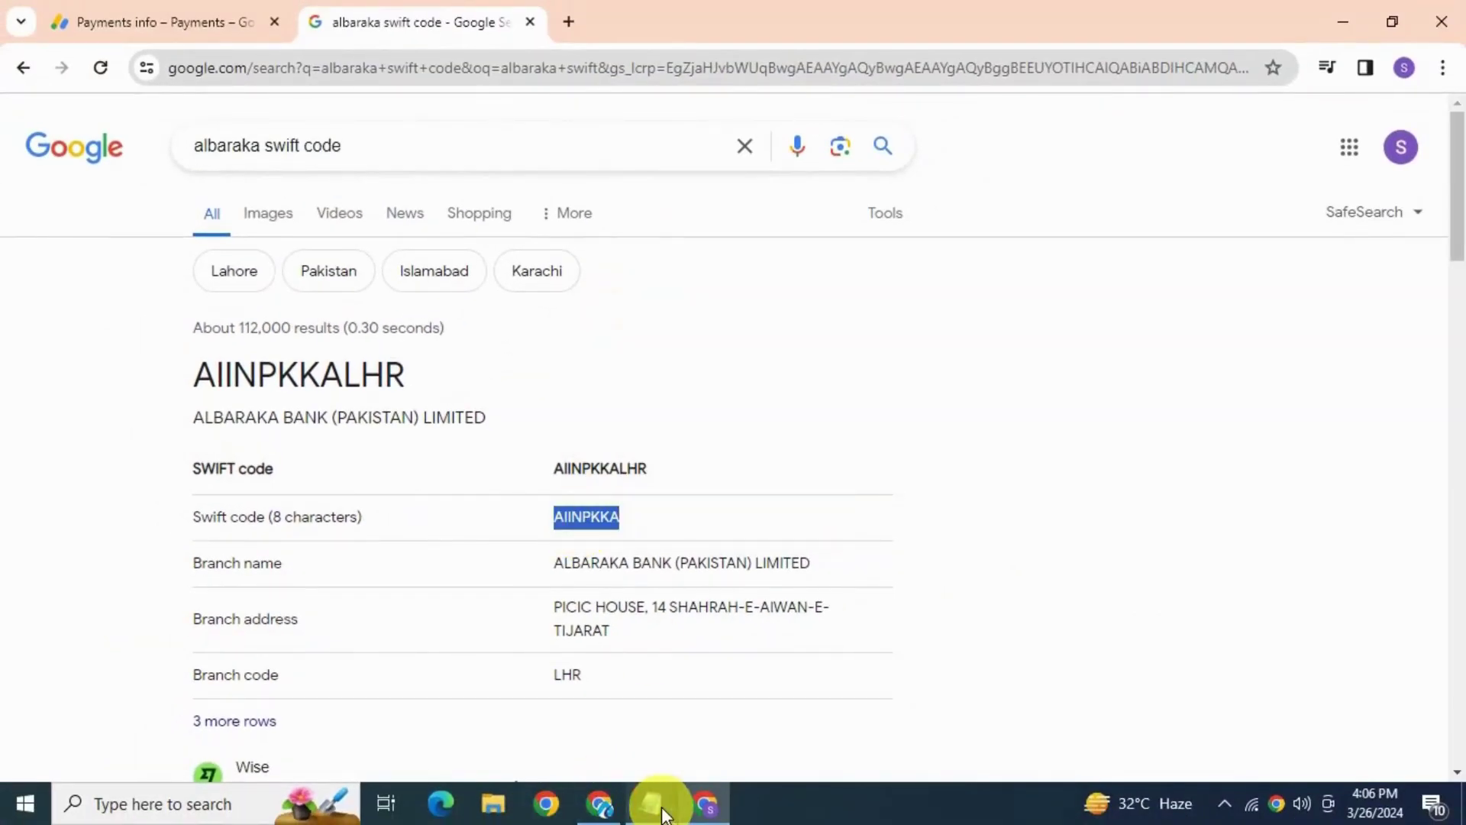
click(194, 24)
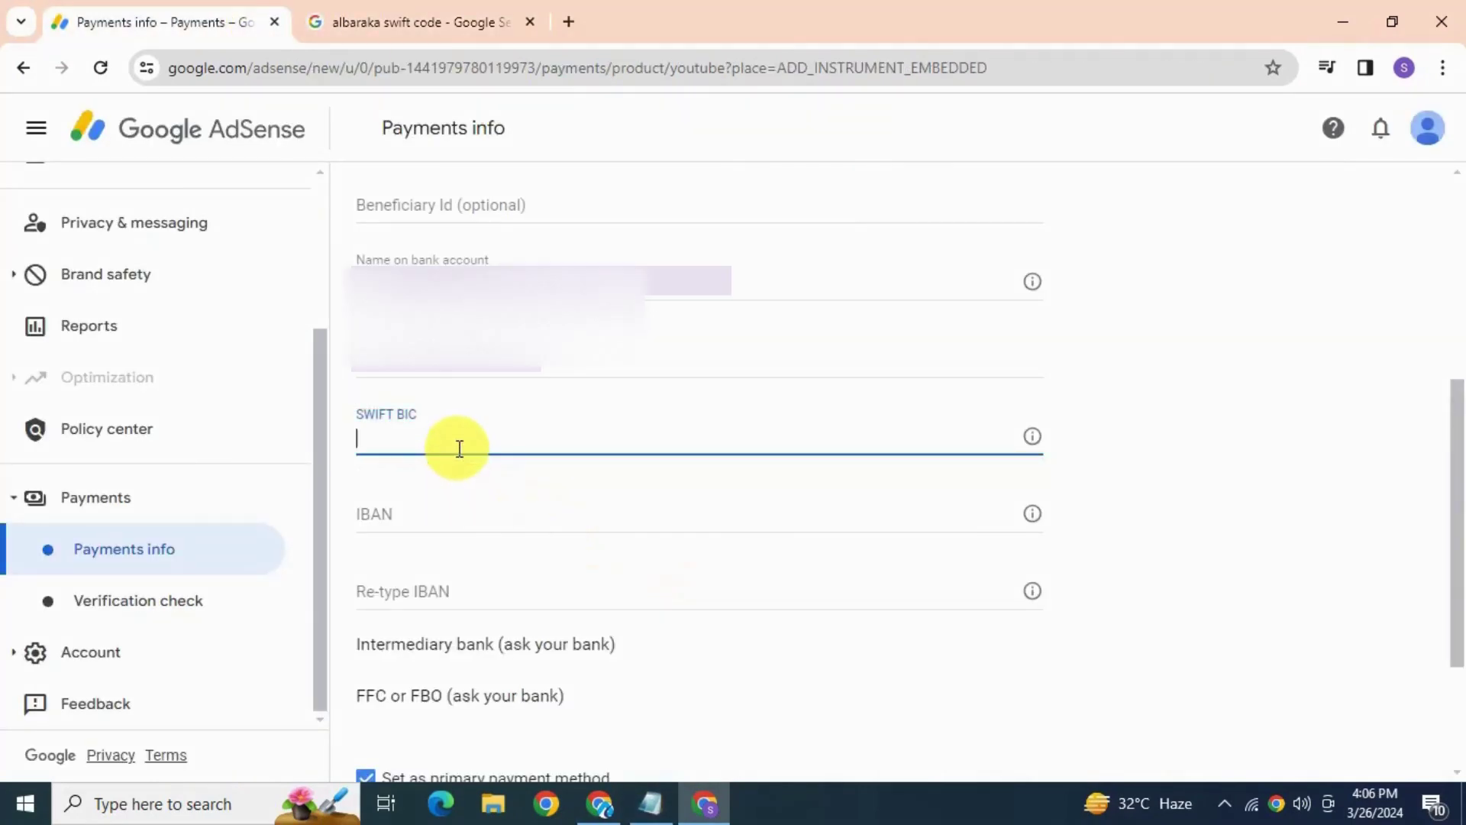
Fill in SWIFT BIC AIINPKKA and the IBAN with its confirmation, saving as primary method
click(474, 526)
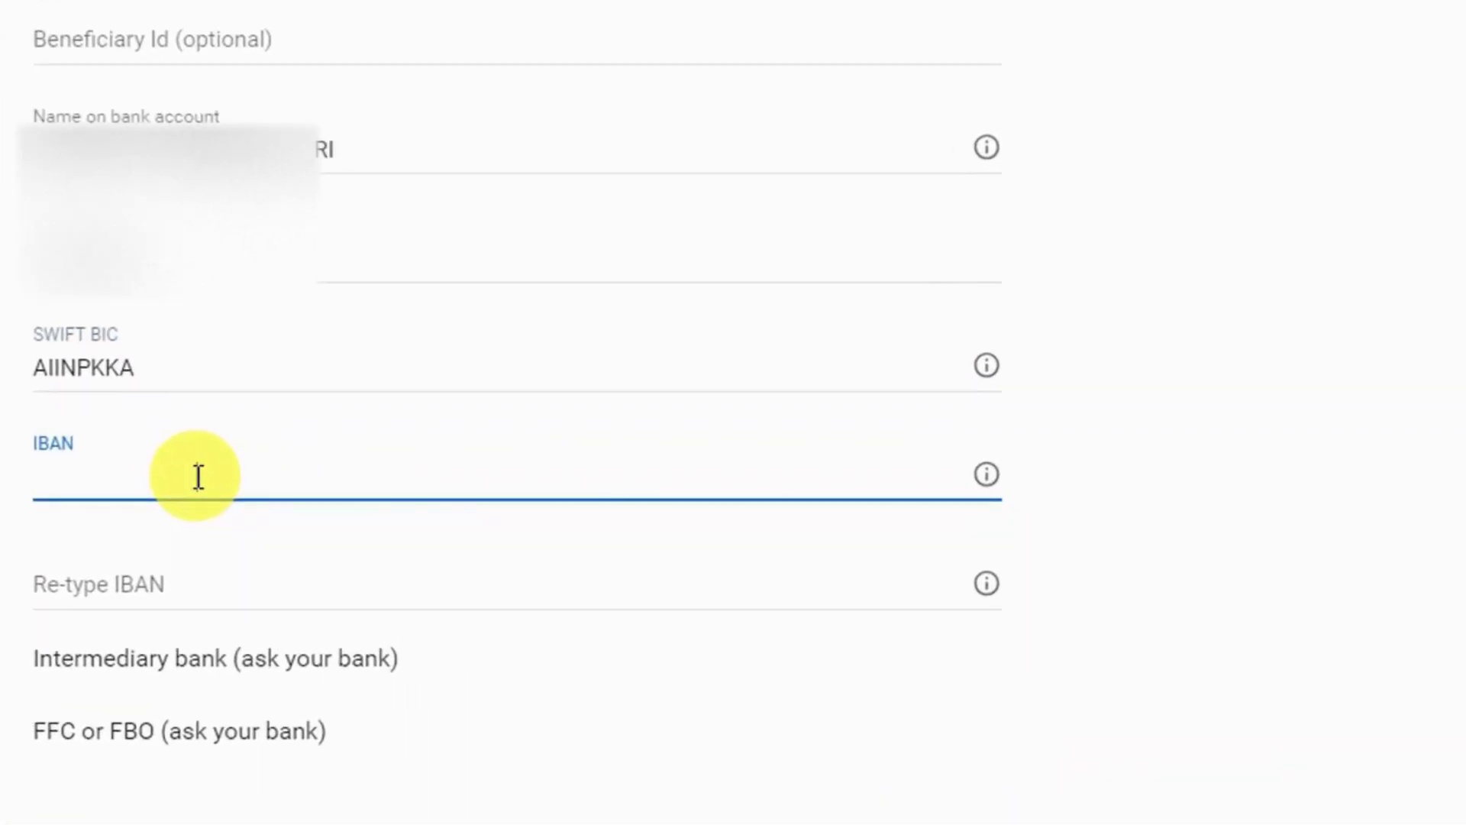
mouse_move(986, 481)
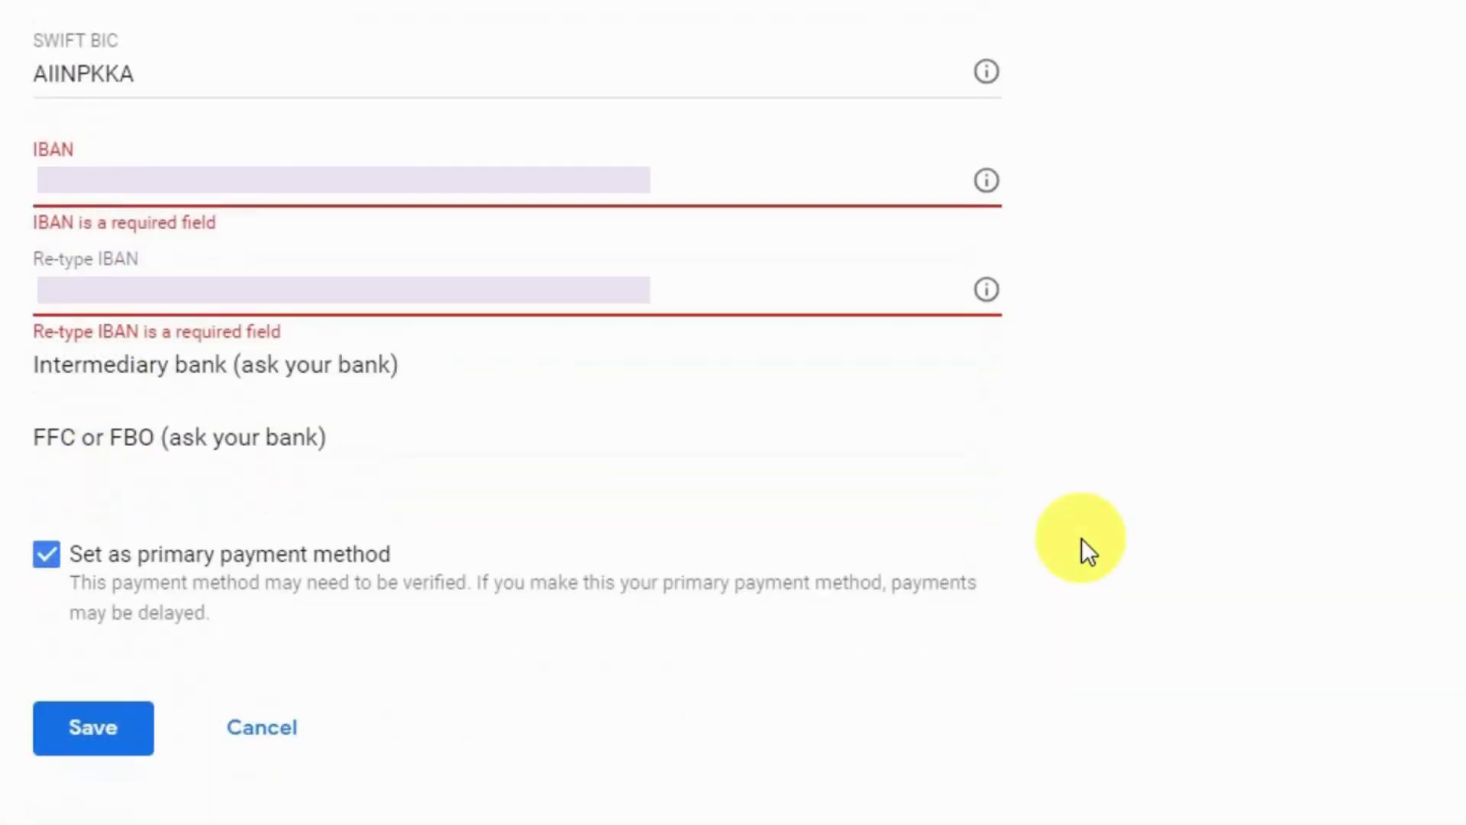
click(157, 200)
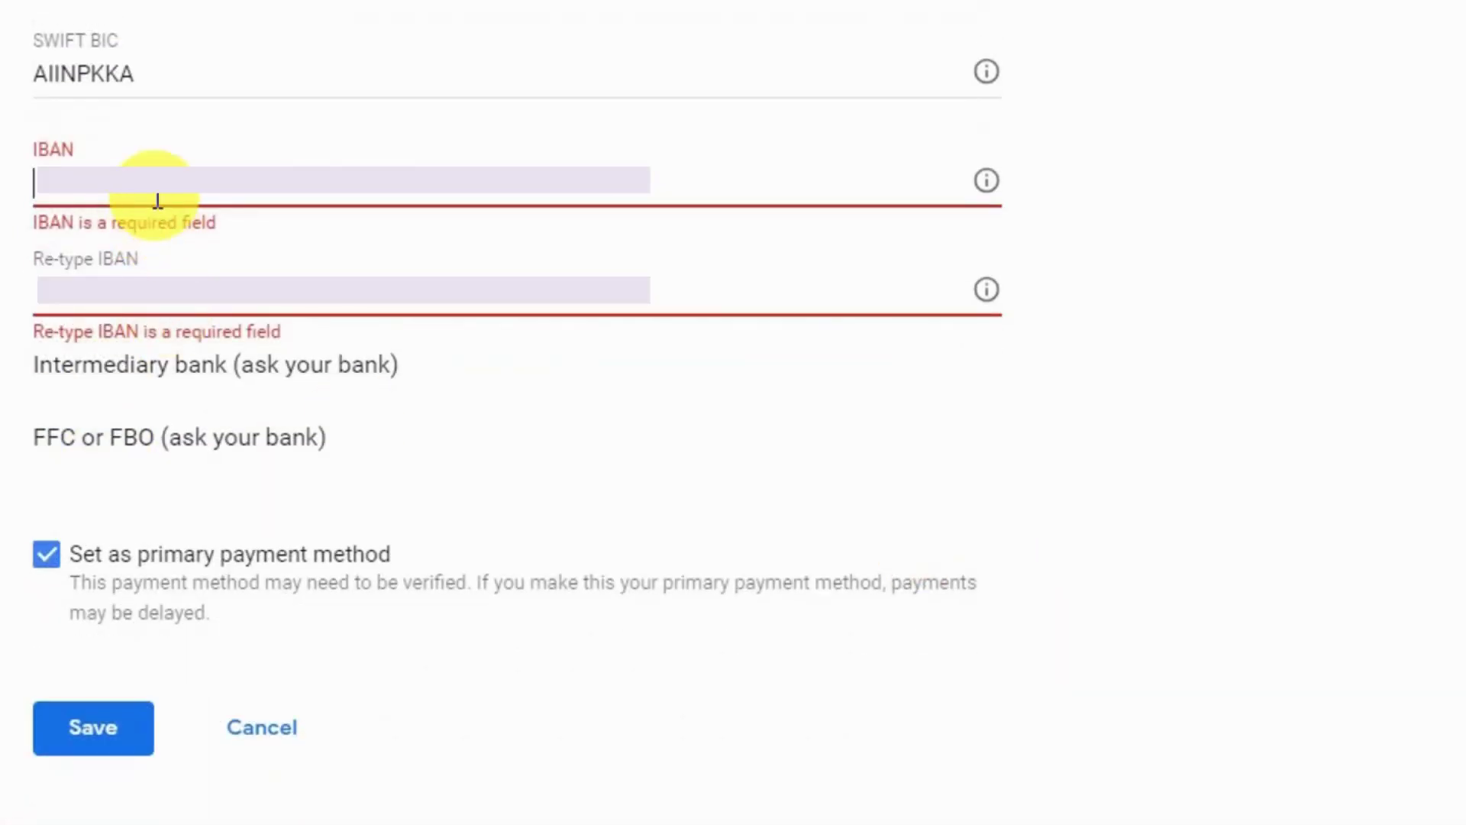
key(ctrl+v)
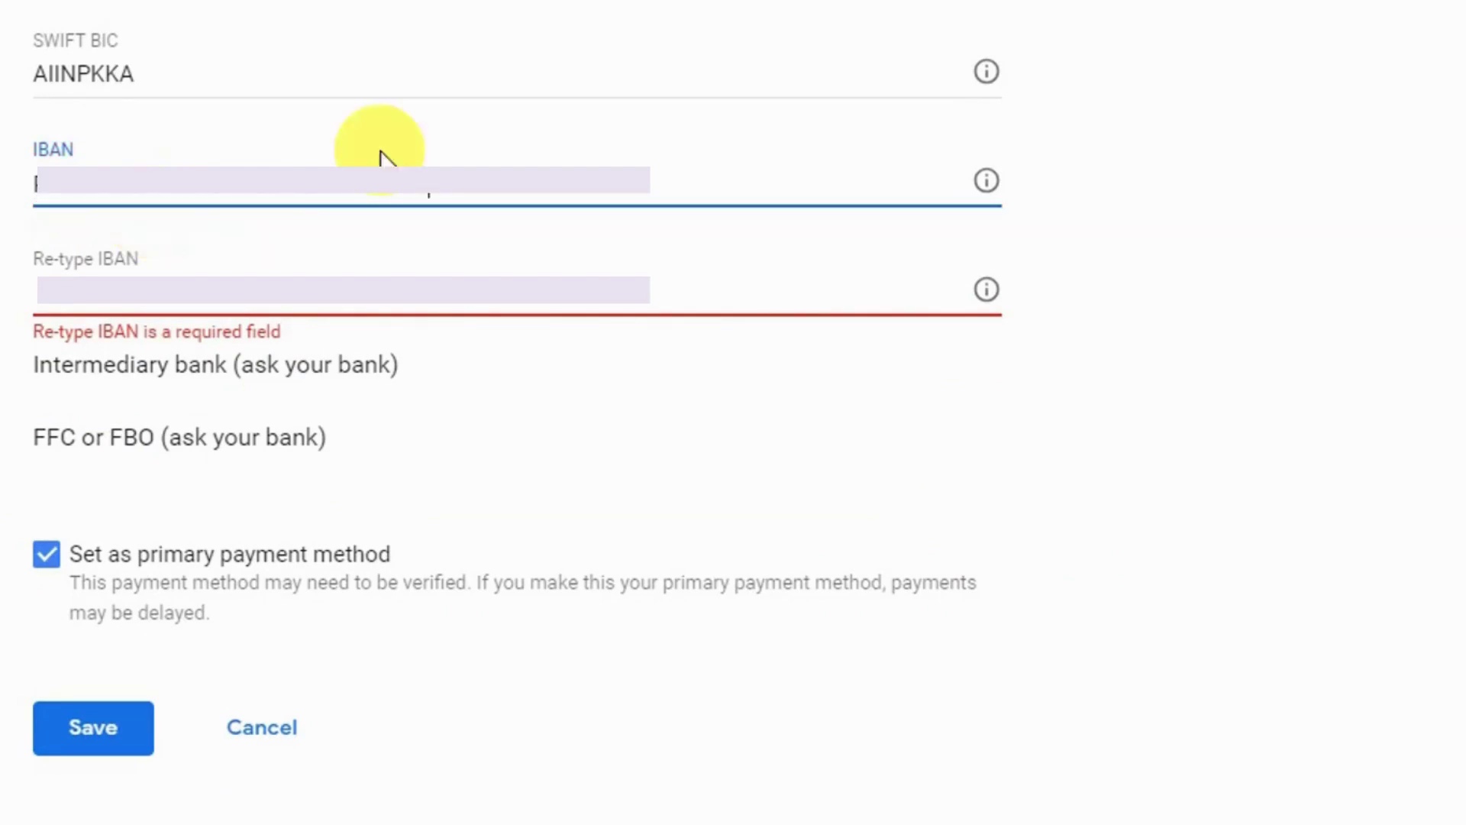
click(156, 275)
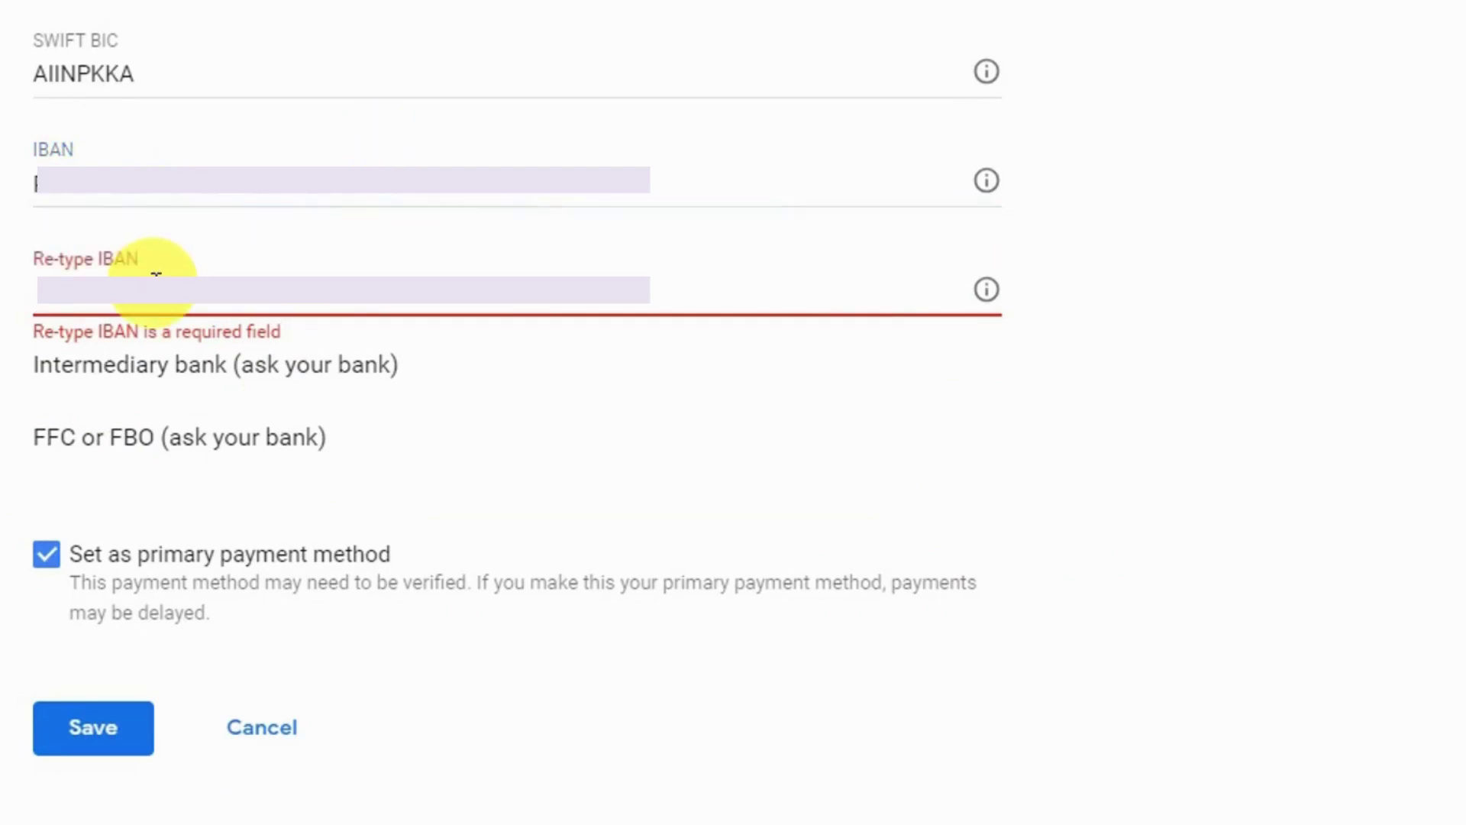
click(156, 275)
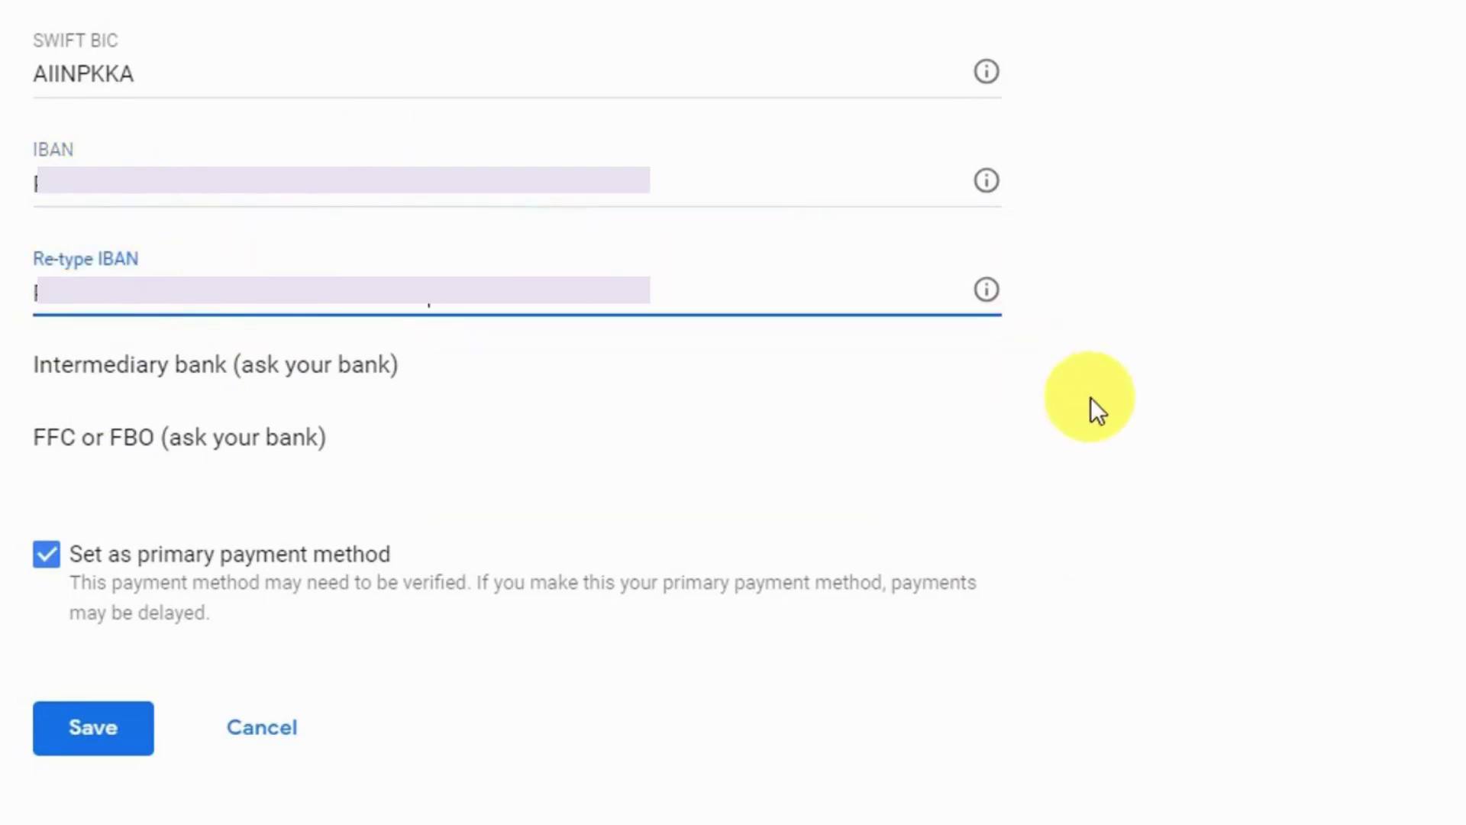
click(1166, 447)
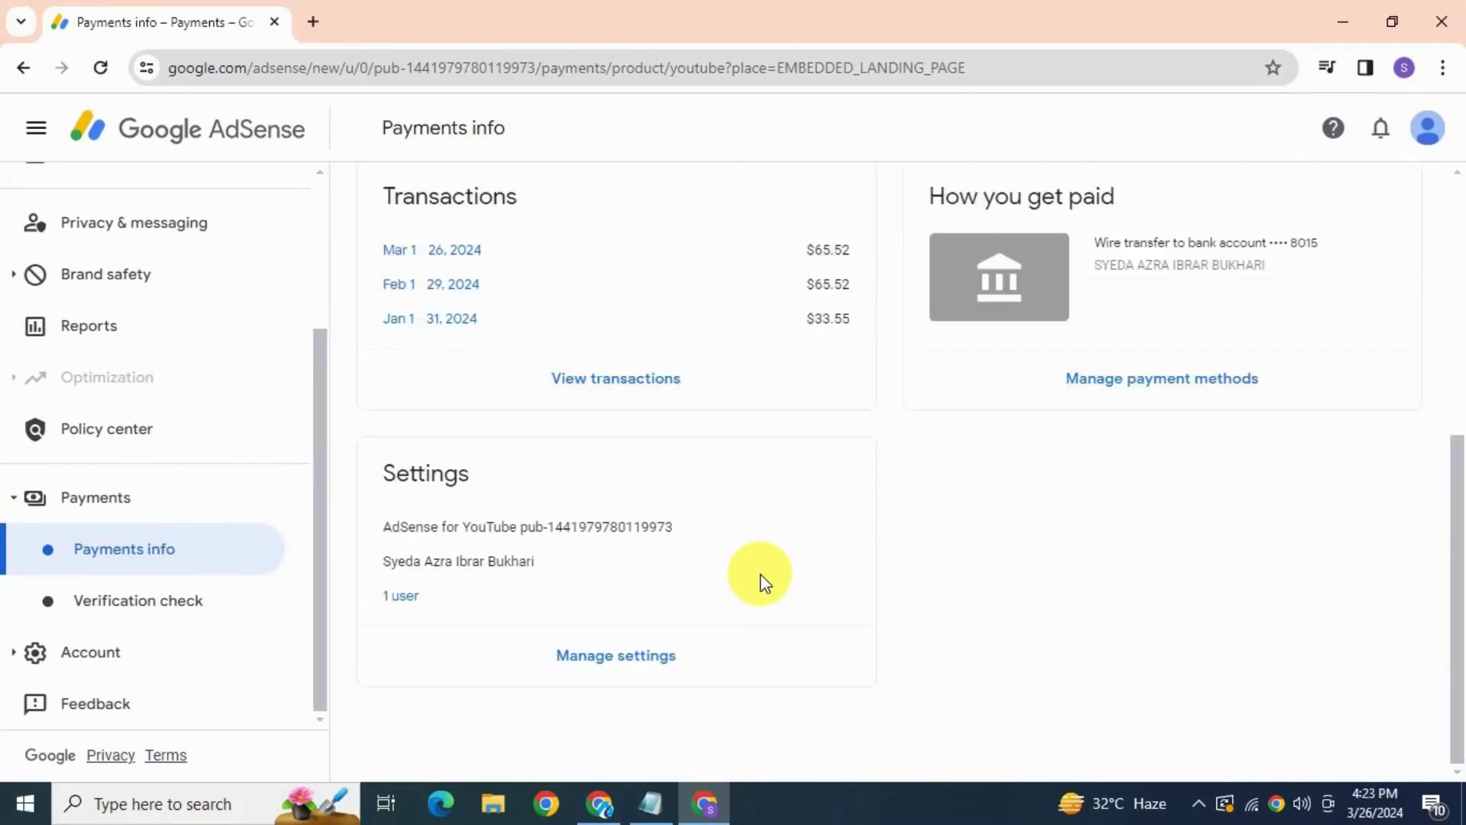
Check the wire-transfer method under How you get paid, then go to AdSense for YouTube
scroll(767, 560, up, 1)
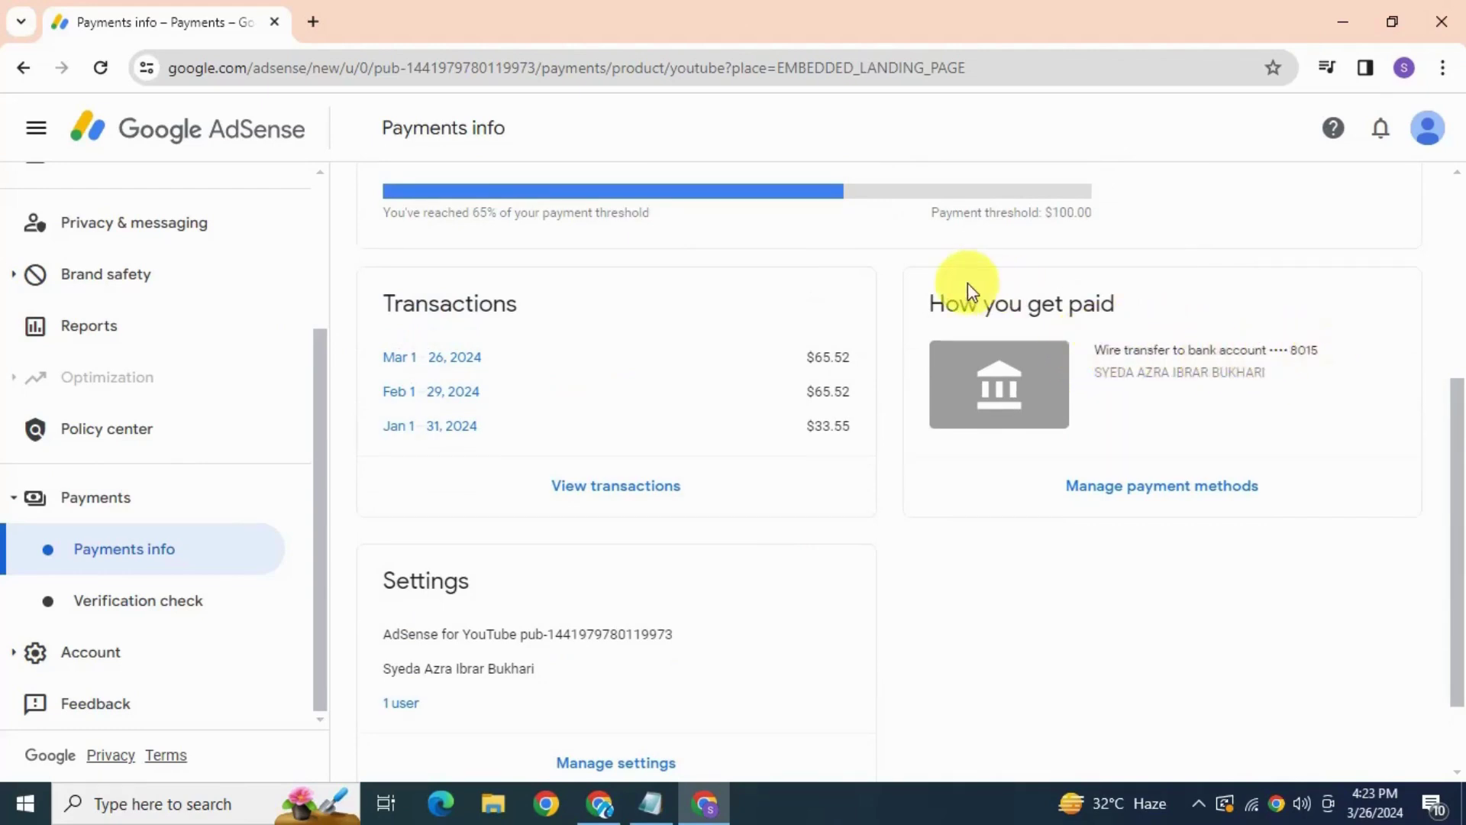
triple_click(1172, 375)
click(1179, 428)
scroll(1179, 427, down, 1)
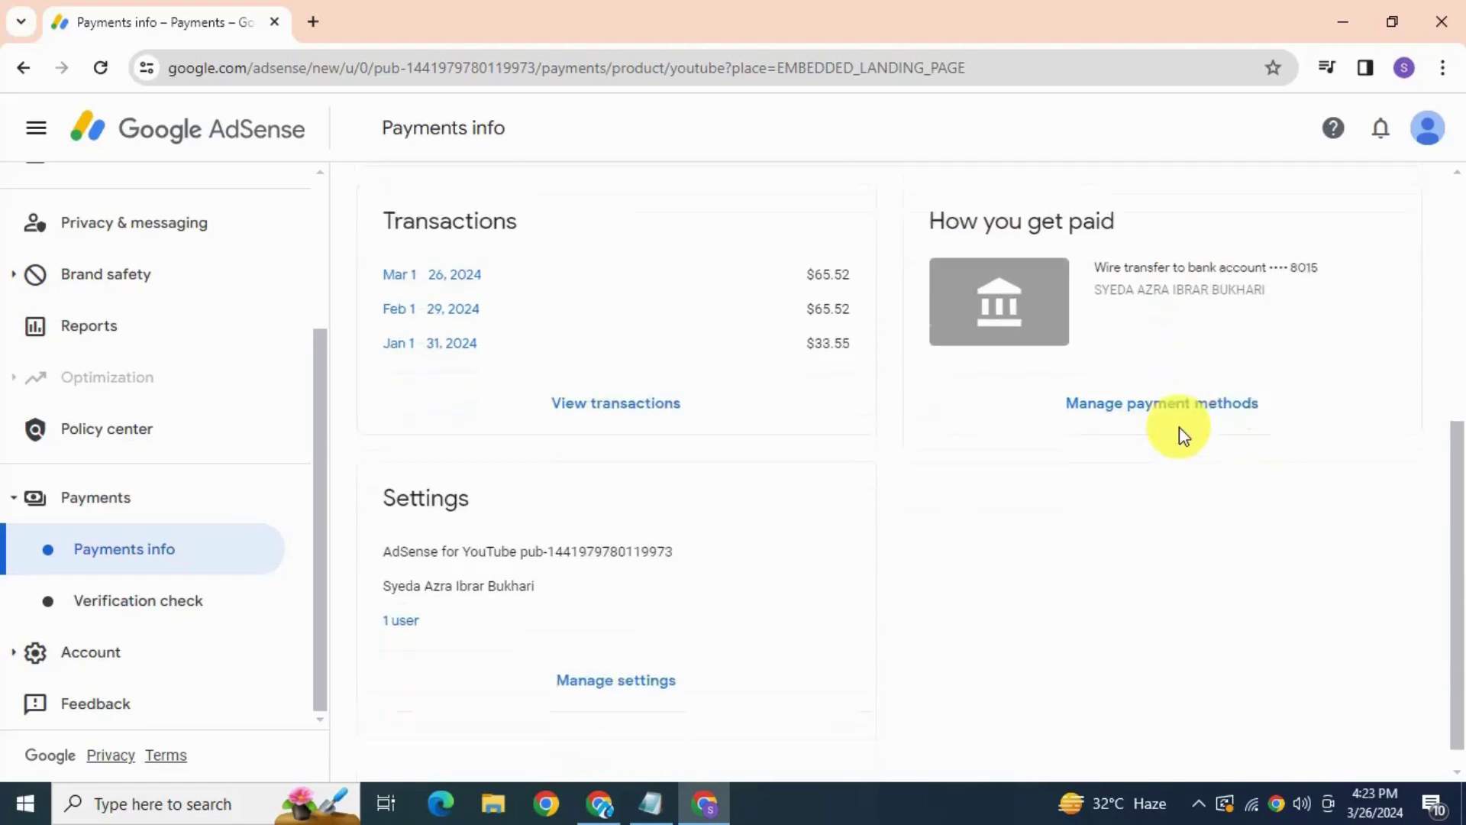
scroll(1179, 427, up, 5)
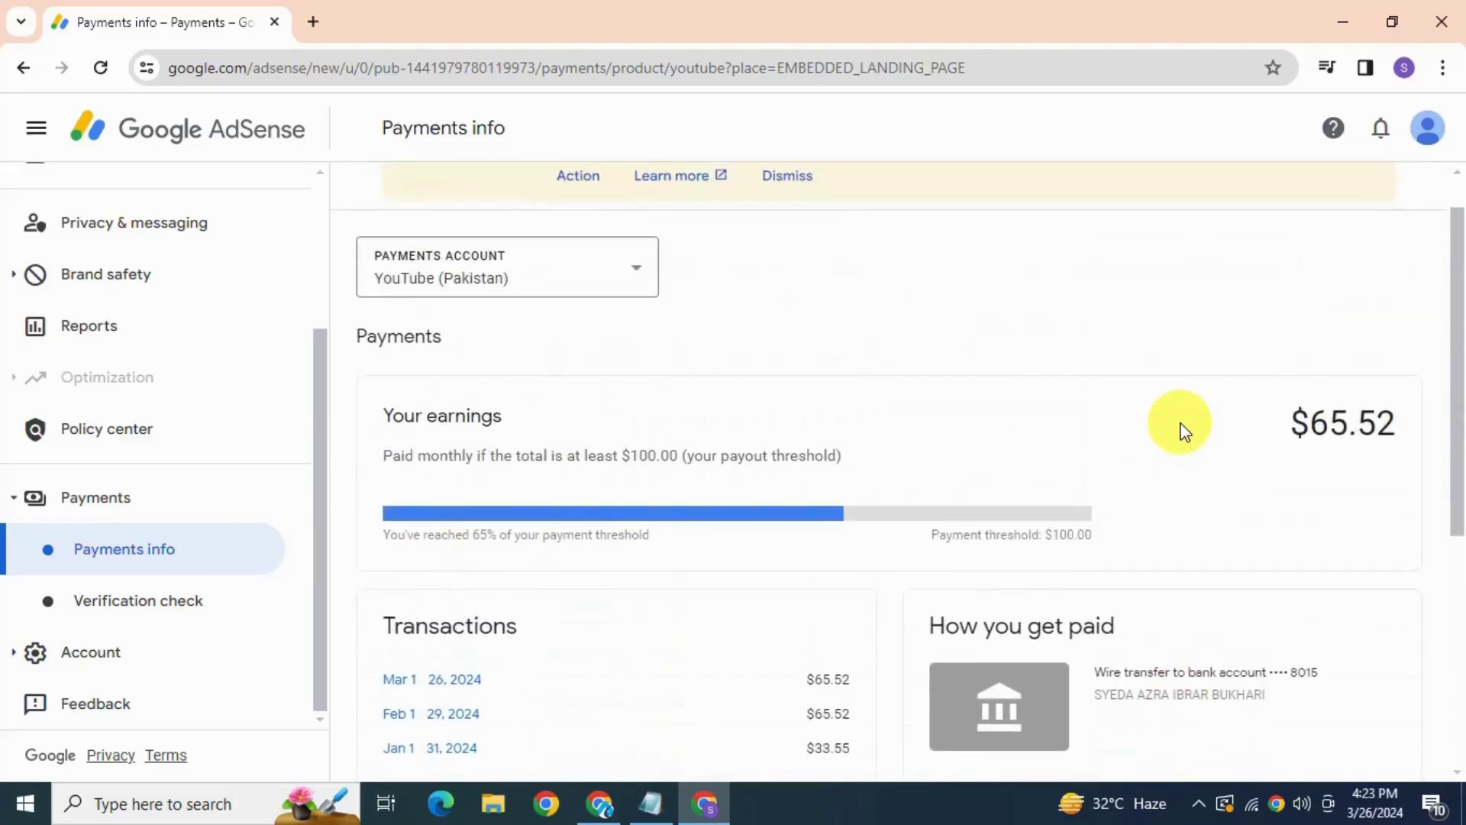
scroll(1182, 429, down, 3)
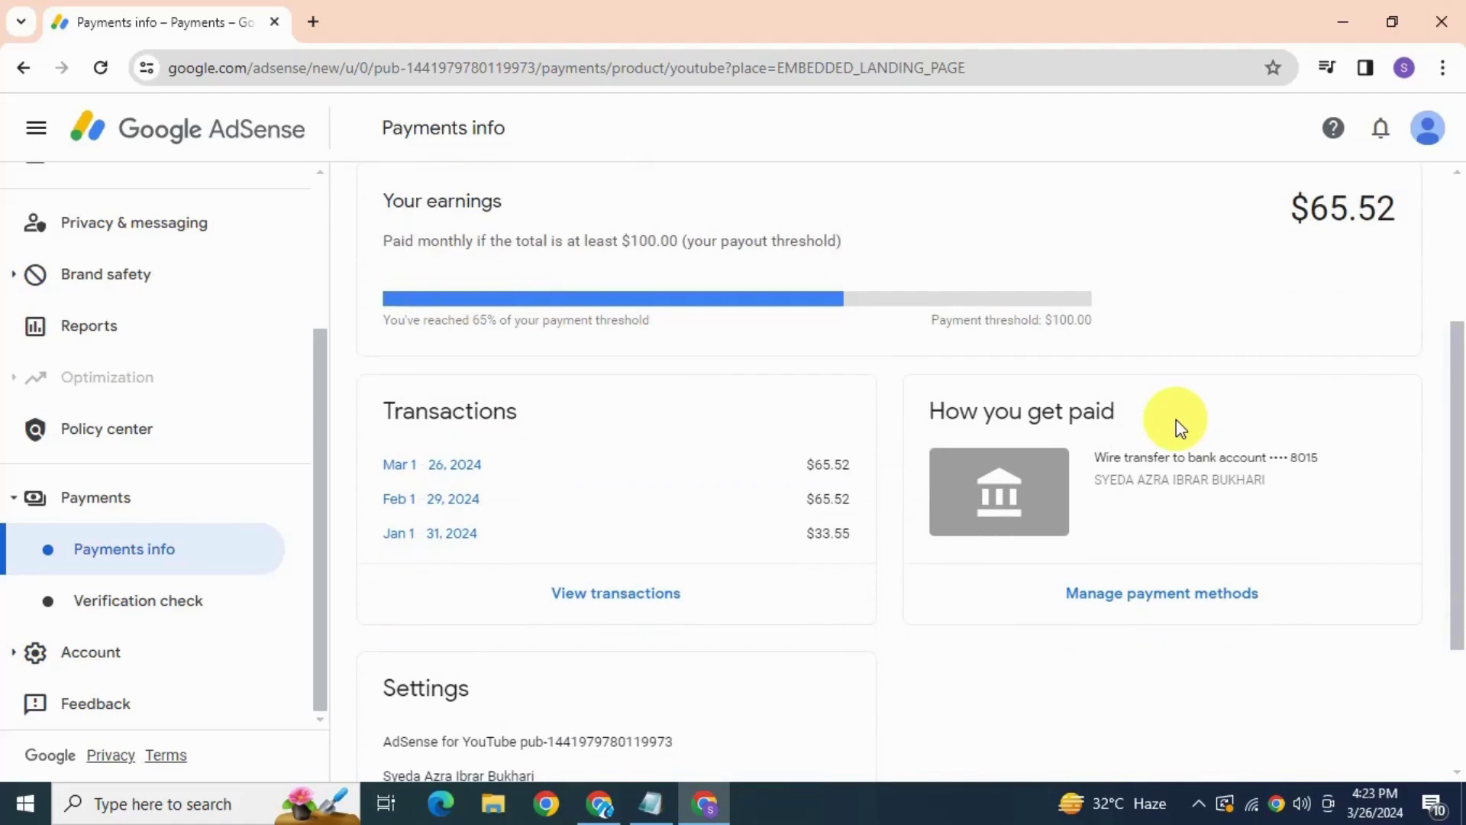
scroll(72, 386, up, 3)
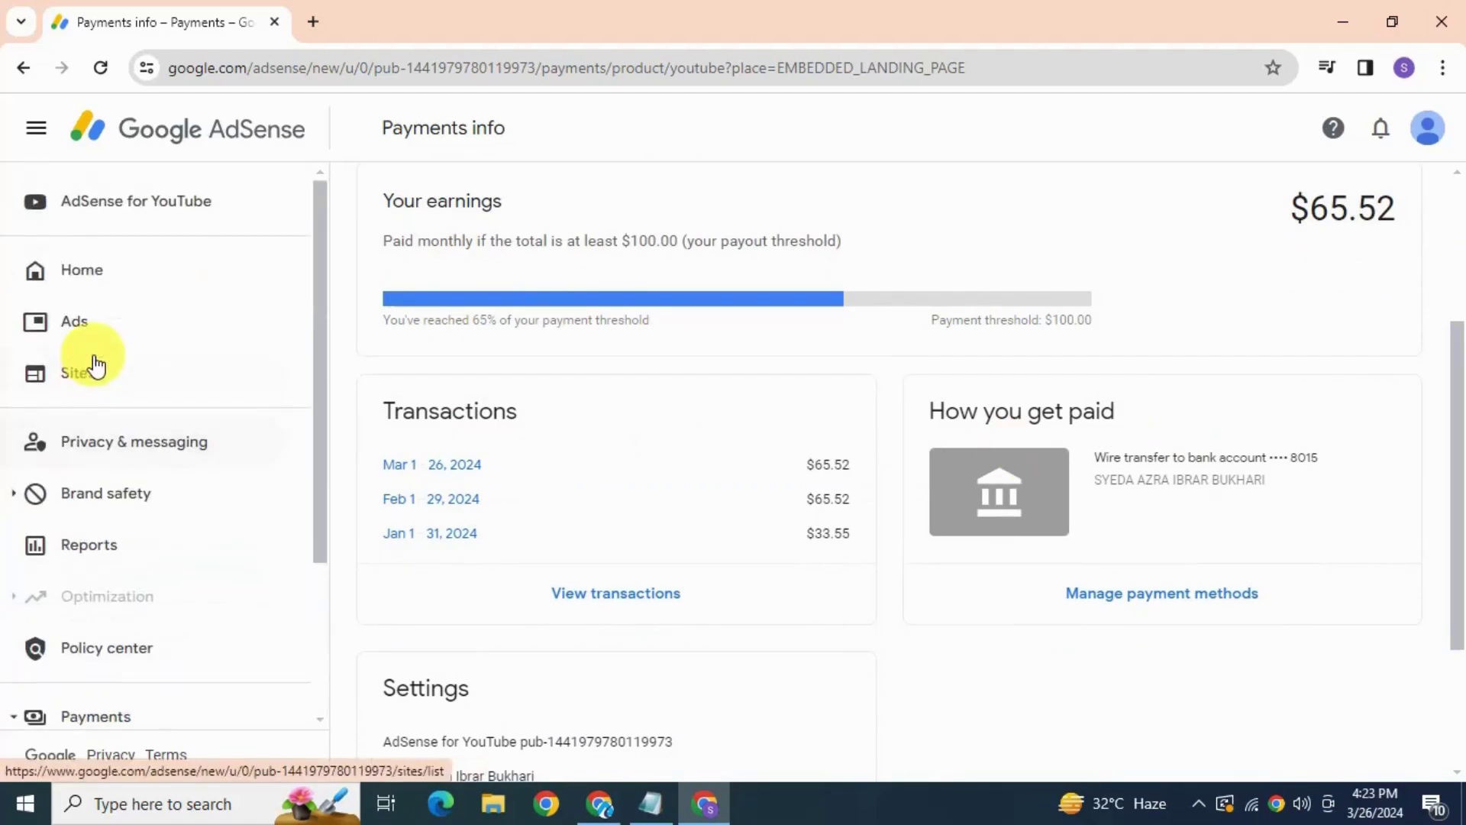
click(111, 210)
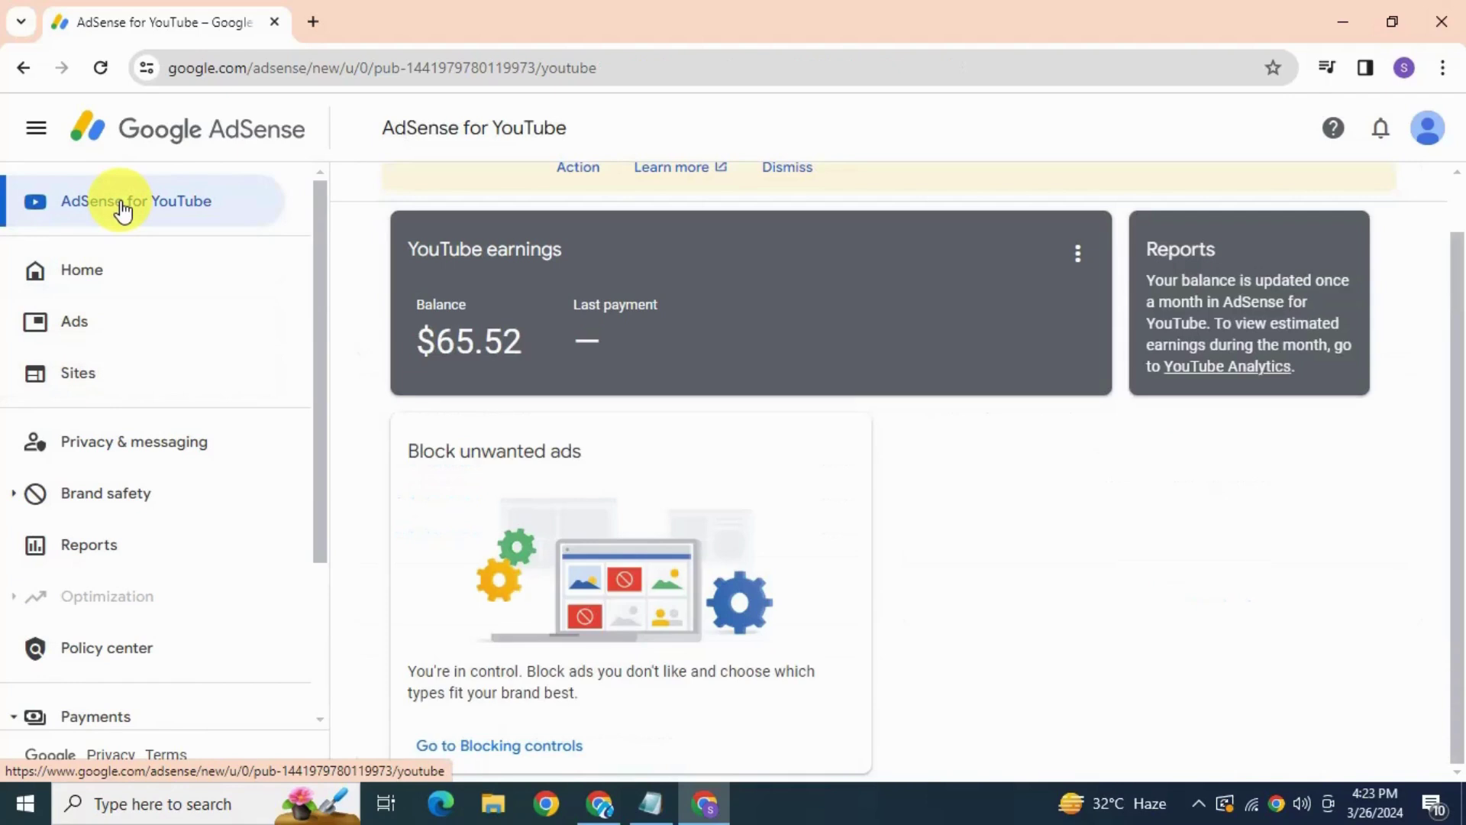